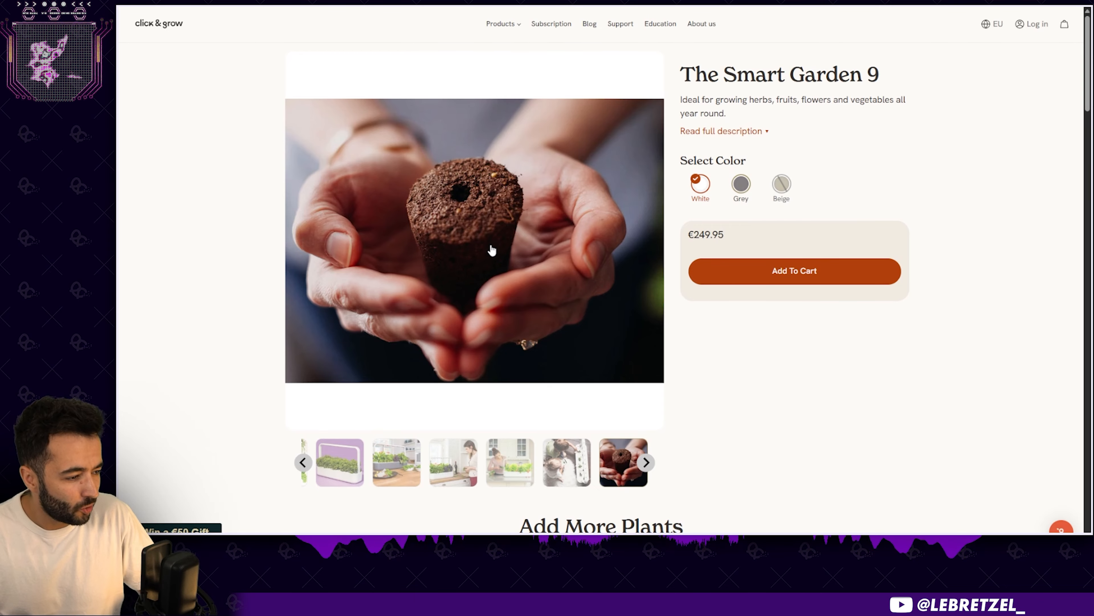
# Step: Look through the product page of The Smart Garden 9 and its gallery photos
pyautogui.scroll(-1, 396, 268)
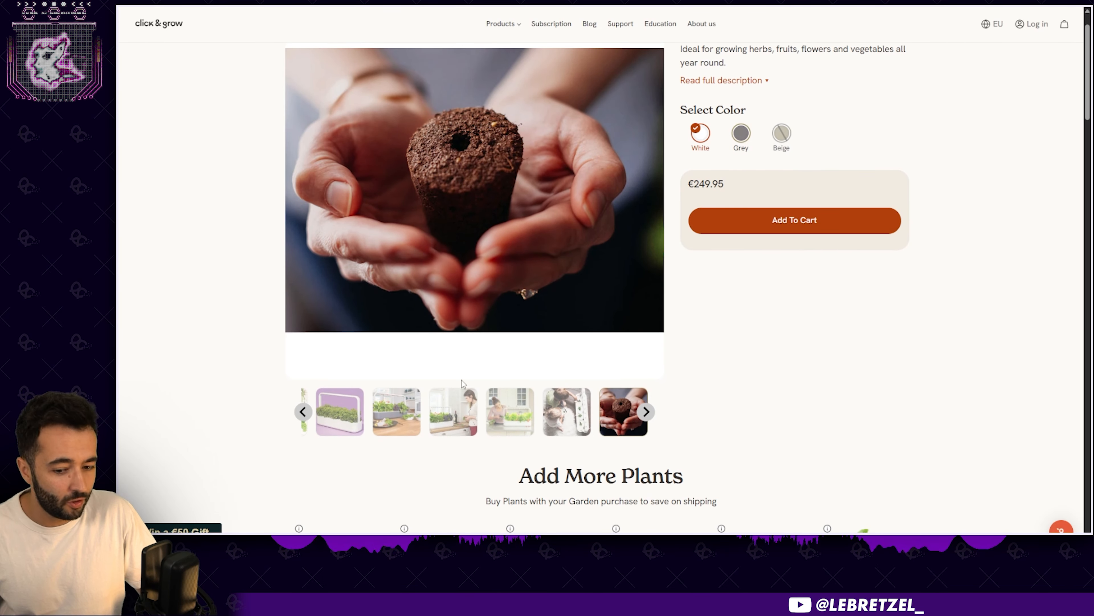
pyautogui.click(499, 425)
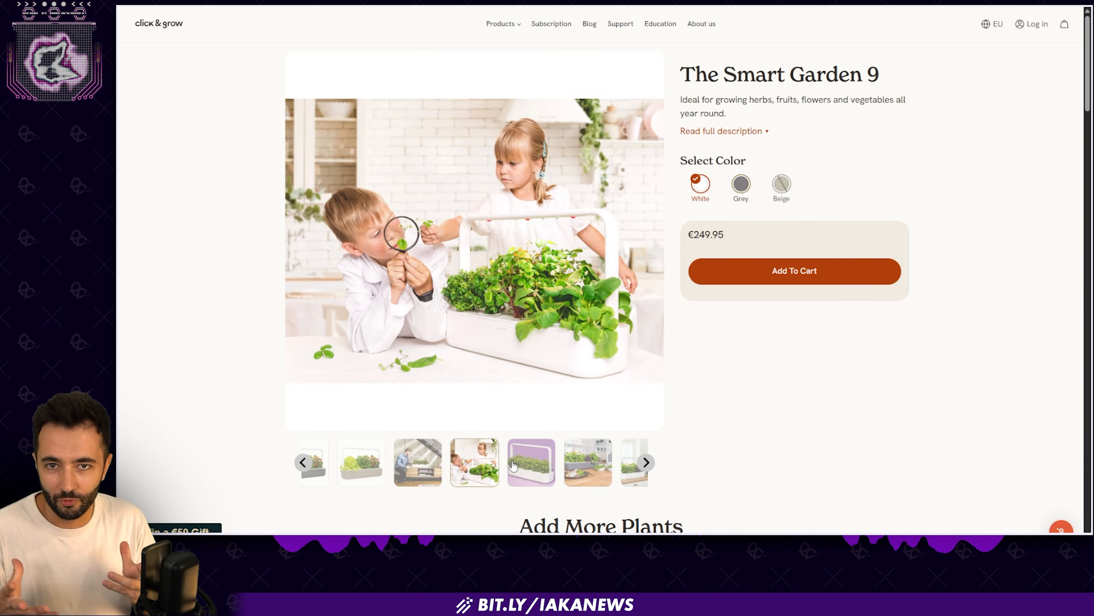
pyautogui.scroll(-2, 745, 275)
pyautogui.scroll(2, 748, 277)
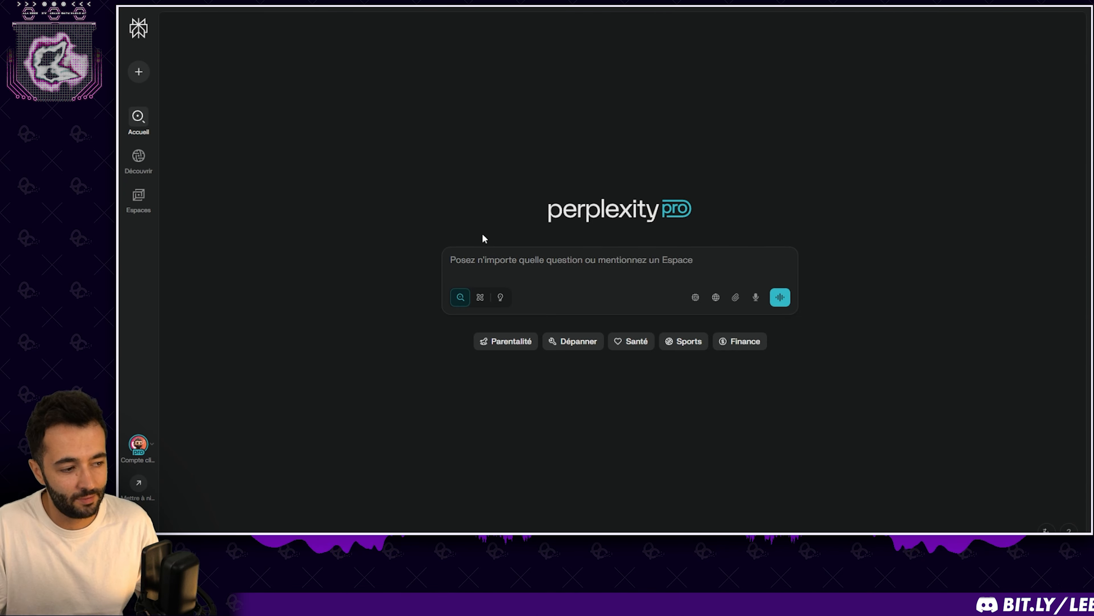
# Step: Submit the prompt for a bullet-list product analysis of the Click & Grow Smart Garden 9 in Perplexity and read through the answer
pyautogui.hotkey('ctrl', 'v')
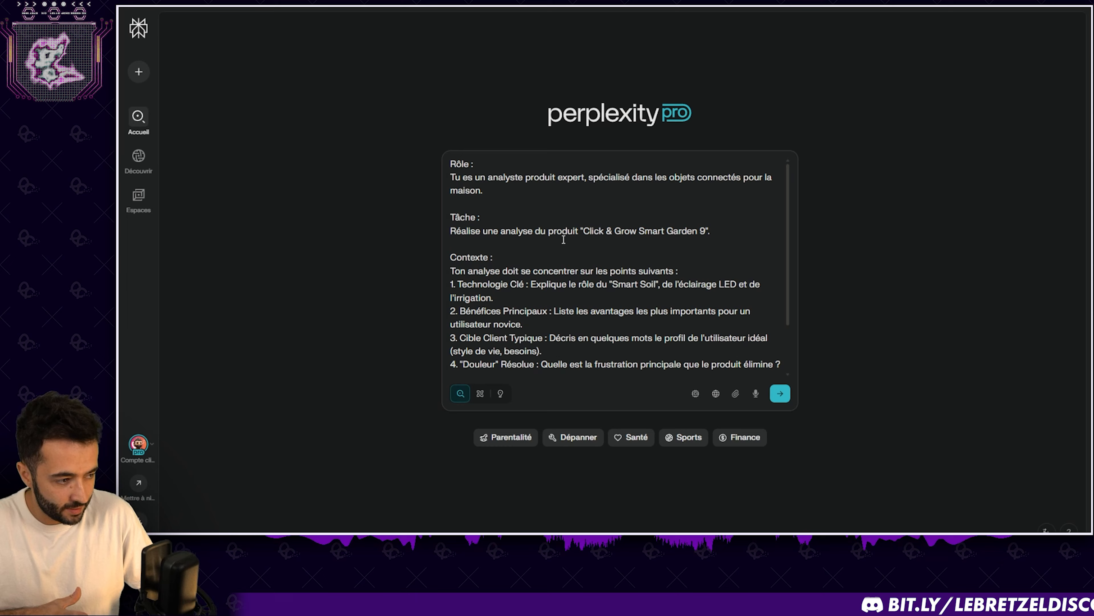
pyautogui.moveTo(494, 177); pyautogui.dragTo(531, 188)
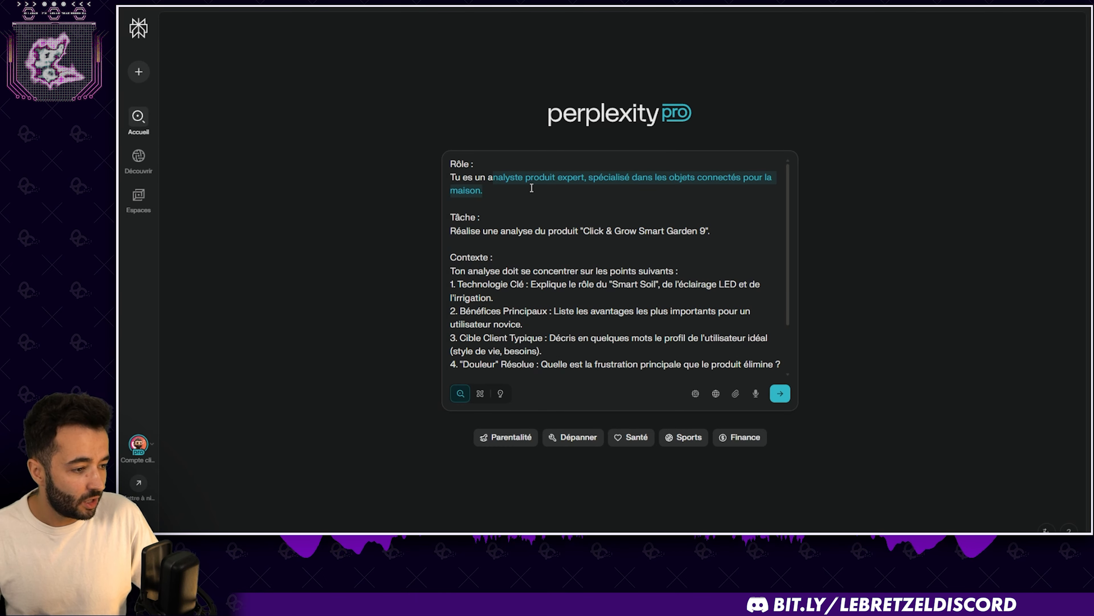
pyautogui.click(553, 201)
pyautogui.scroll(-3, 553, 201)
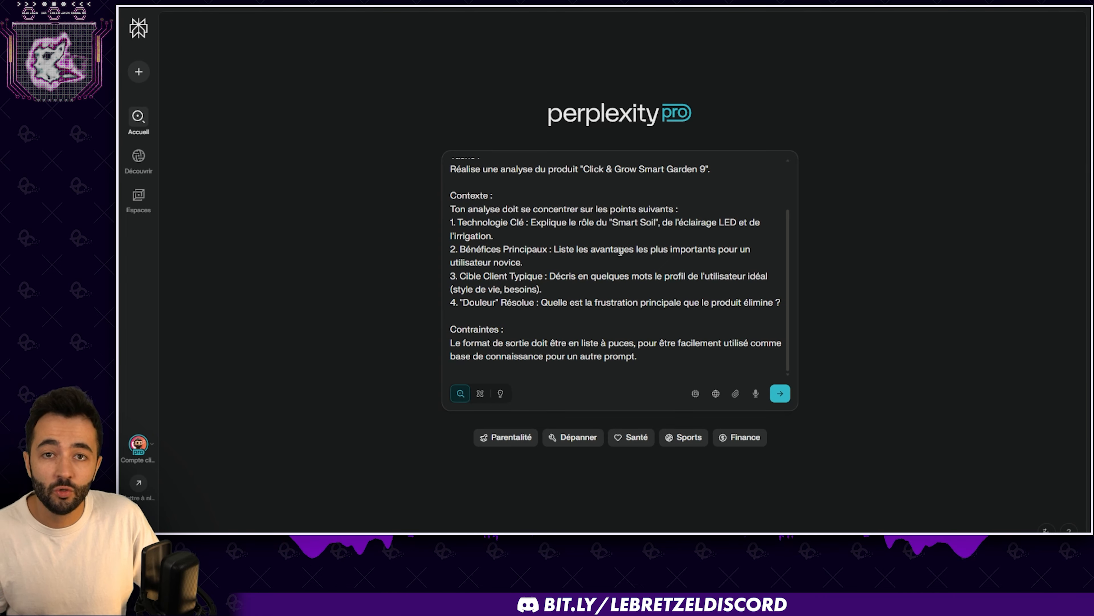
pyautogui.scroll(3, 617, 283)
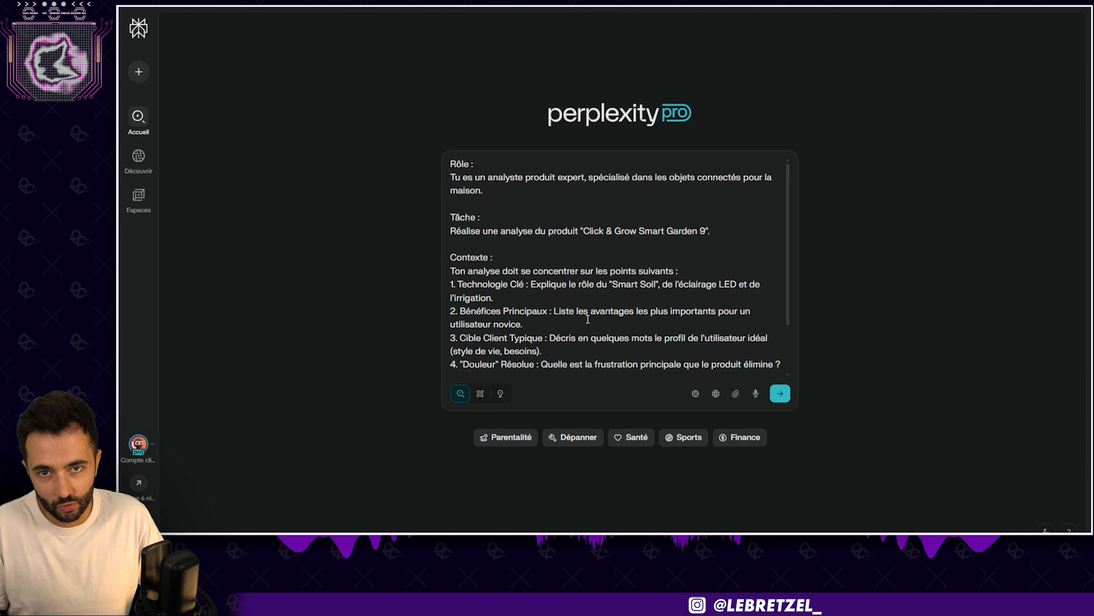
pyautogui.press('Return')
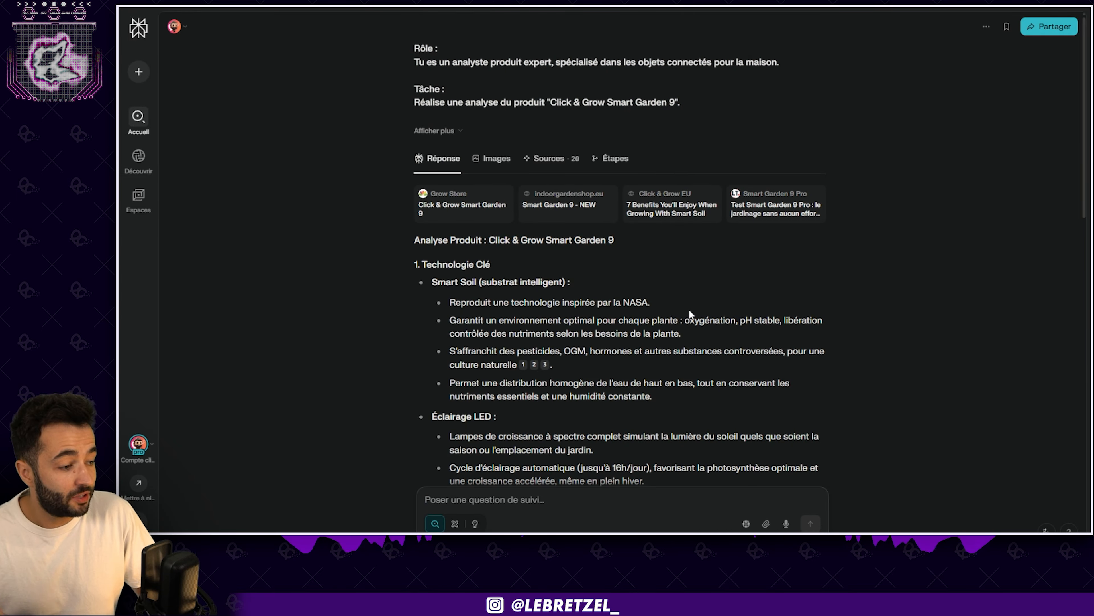
pyautogui.scroll(-3, 714, 292)
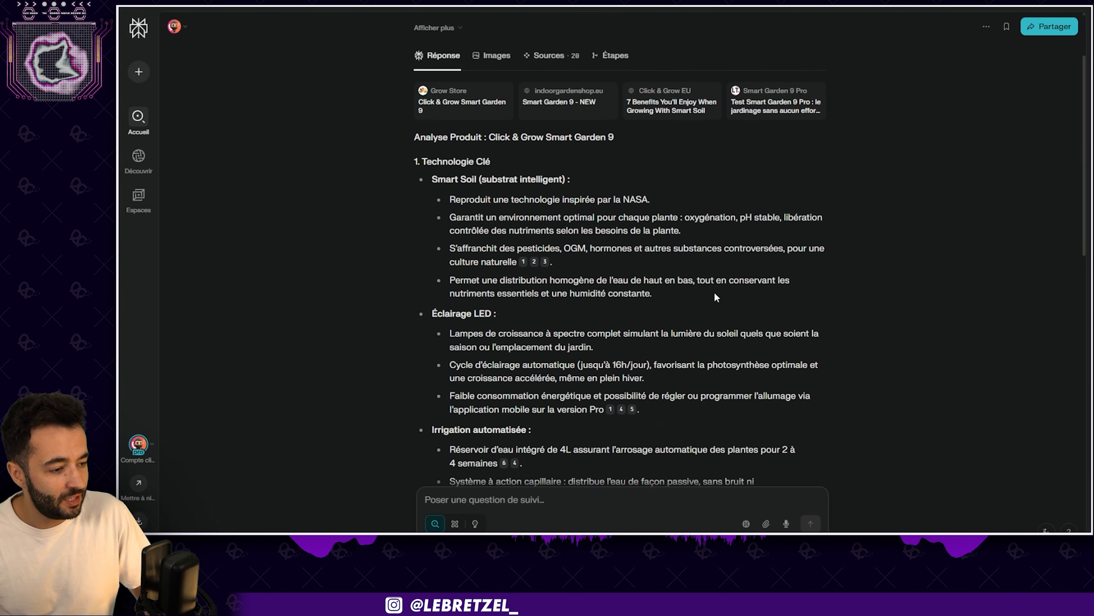
pyautogui.scroll(-3, 714, 298)
pyautogui.scroll(-12, 738, 272)
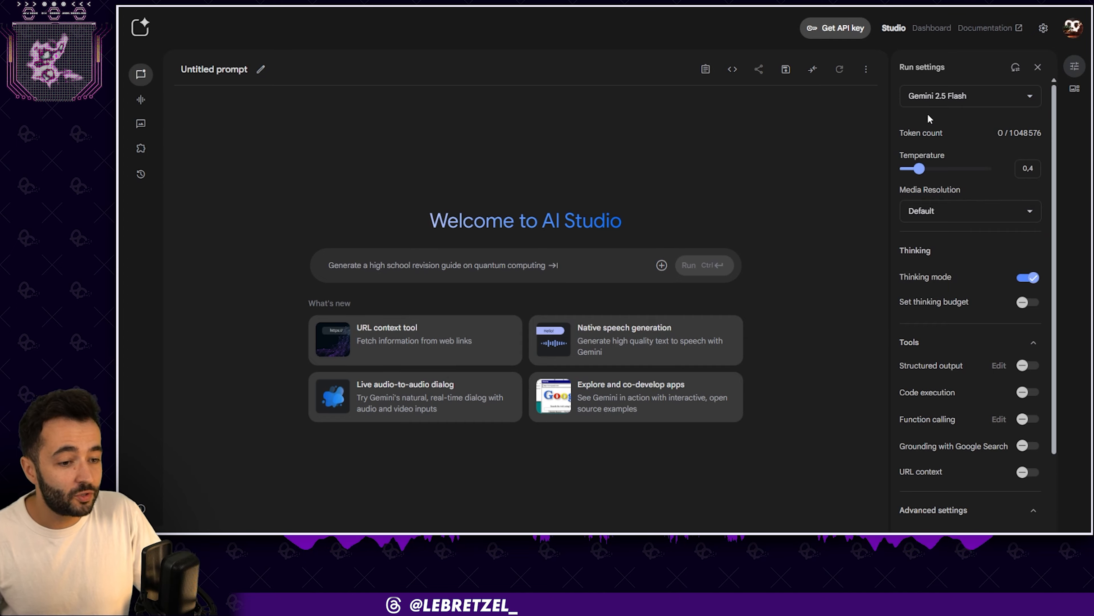
# Step: Switch to Google AI Studio, select Gemini 2.5 Pro and run the prompt for a 30-second, three-act Smart Garden 9 ad script
pyautogui.click(940, 97)
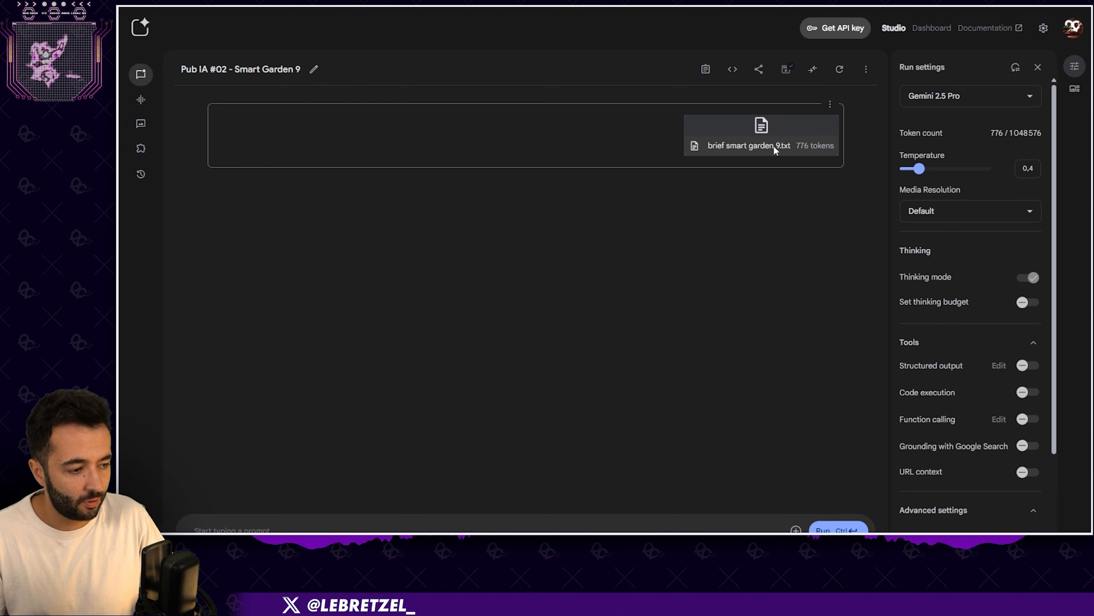
pyautogui.hotkey('ctrl', 'v')
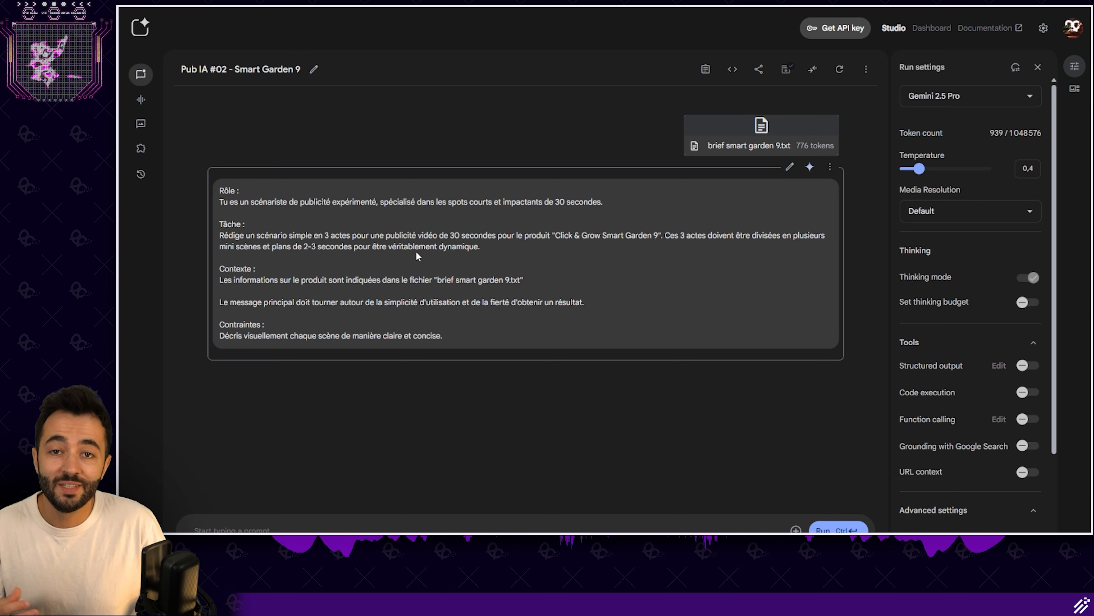
pyautogui.hotkey('ctrl', 'Return')
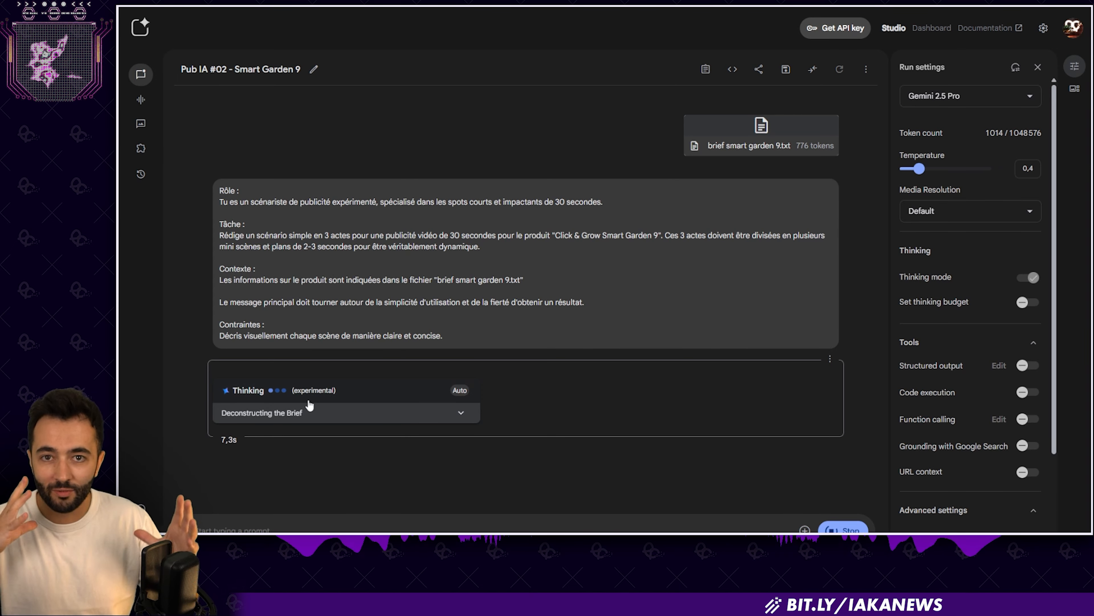
# Step: Examine the model's thoughts and the three acts of the generated ad script
pyautogui.click(381, 389)
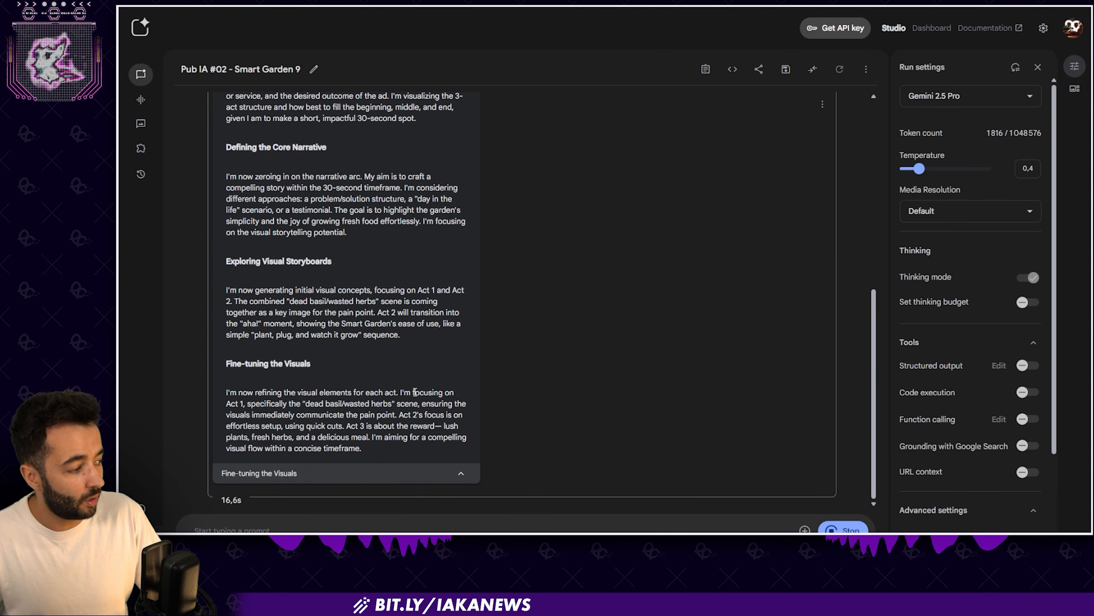
pyautogui.scroll(3, 357, 391)
pyautogui.scroll(-6, 355, 384)
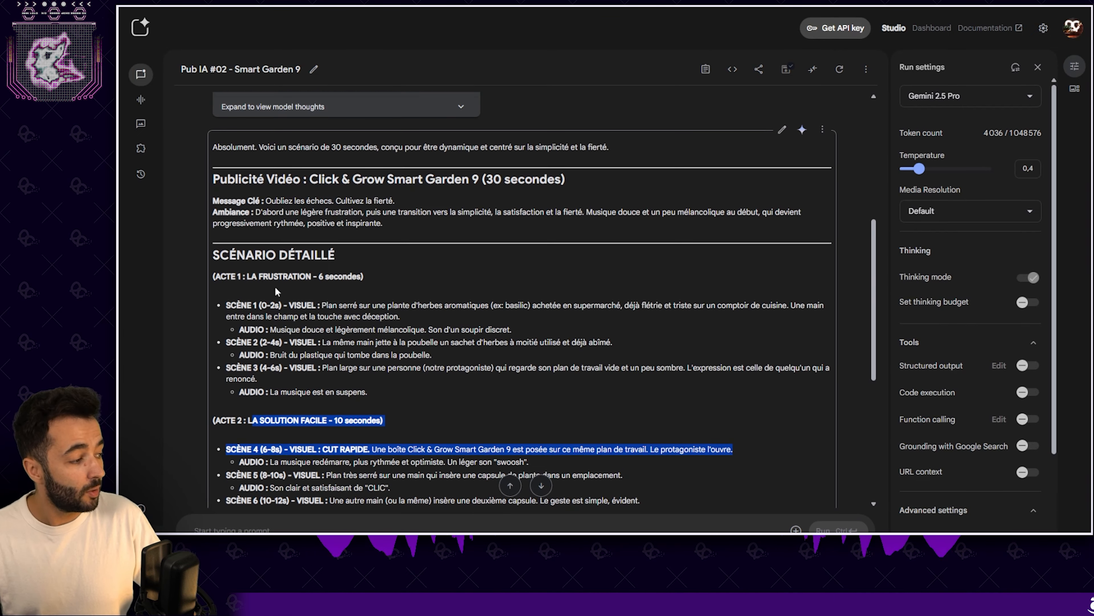
pyautogui.scroll(-7, 251, 321)
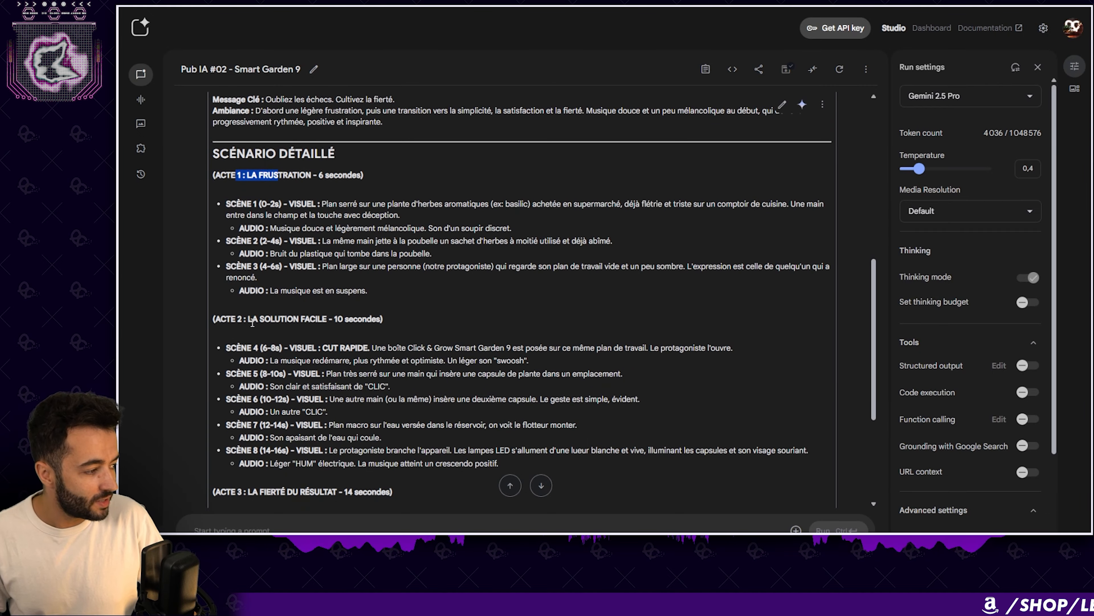
pyautogui.moveTo(254, 317); pyautogui.dragTo(278, 429)
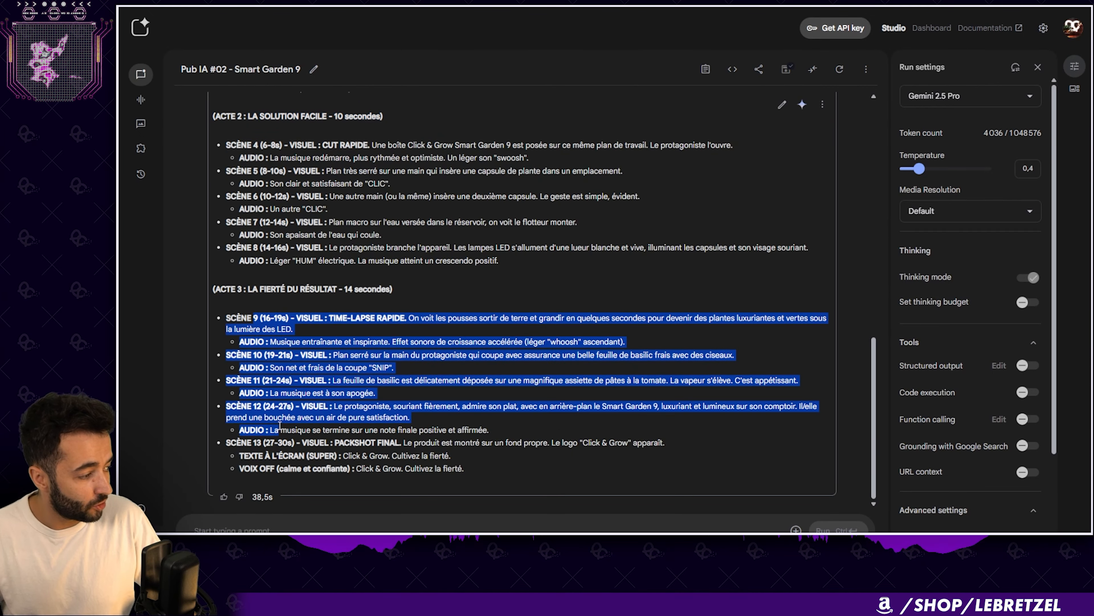
pyautogui.scroll(2, 322, 359)
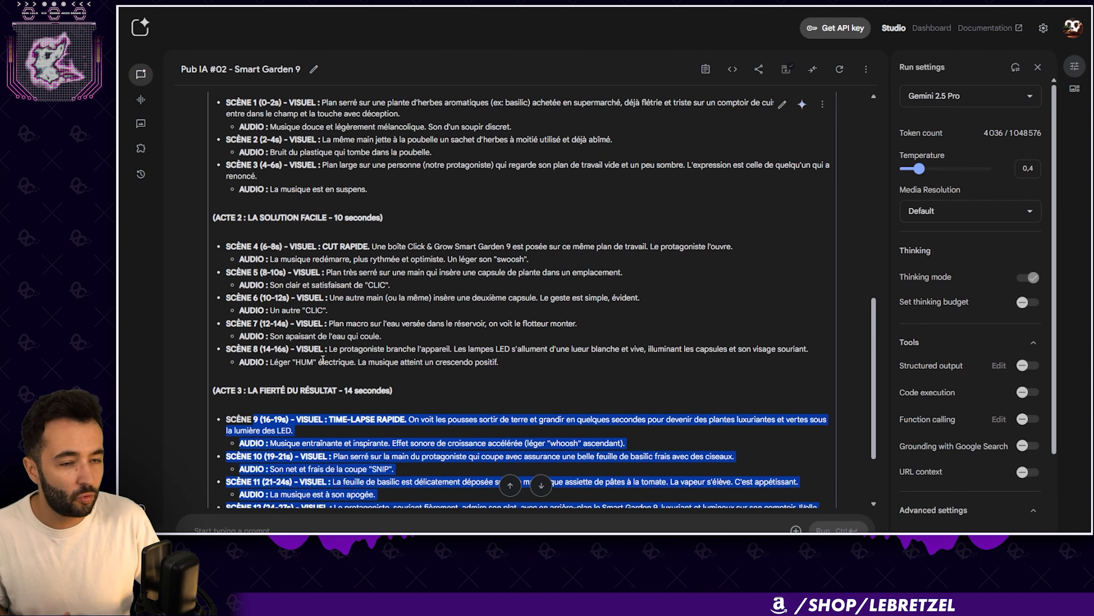
pyautogui.click(415, 304)
pyautogui.scroll(1, 415, 304)
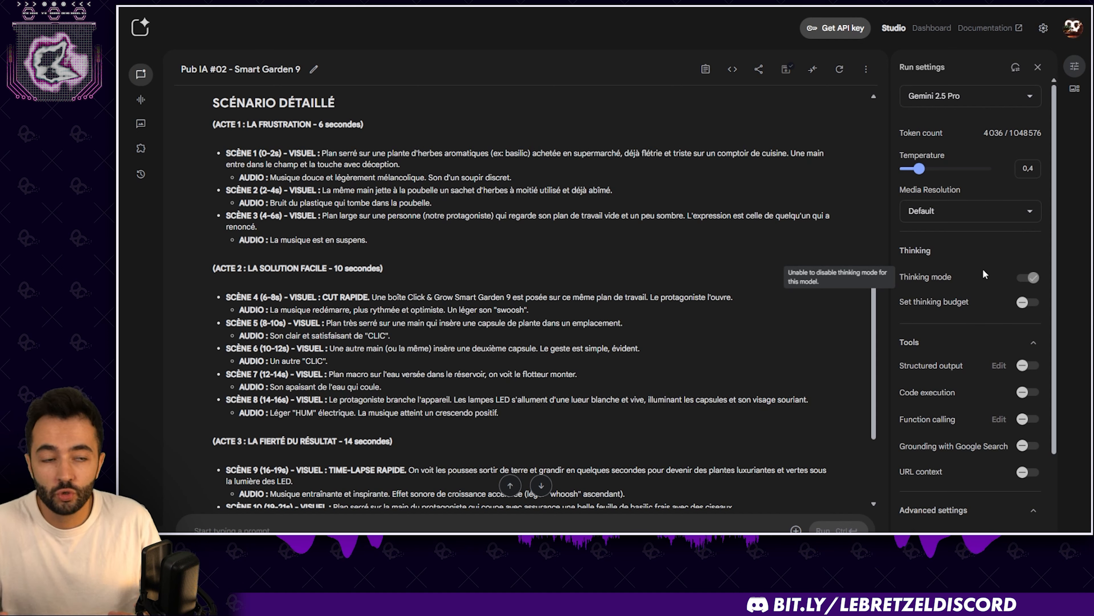
# Step: Run a follow-up prompt asking to rewrite the script around the emotional contrast between the "monde d'avant" and the "monde d'après"
pyautogui.hotkey('ctrl', 'v')
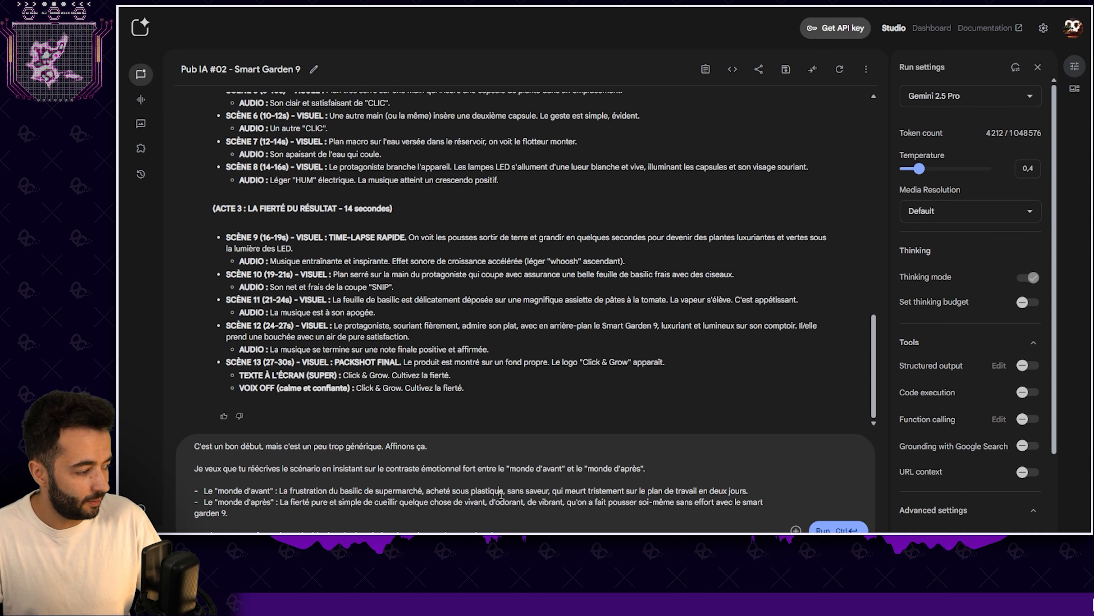
pyautogui.click(825, 529)
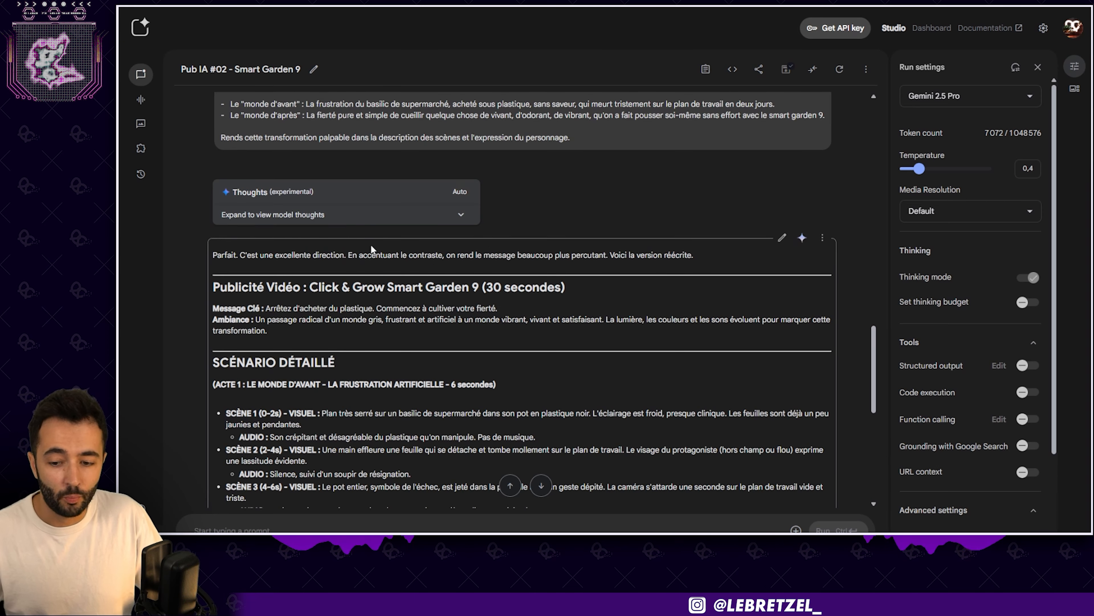
# Step: Examine the rewritten script's key message, ambiance and scenes, plus the Recraft image and video prompts for each shot
pyautogui.scroll(-1, 372, 245)
pyautogui.moveTo(265, 258); pyautogui.dragTo(500, 258)
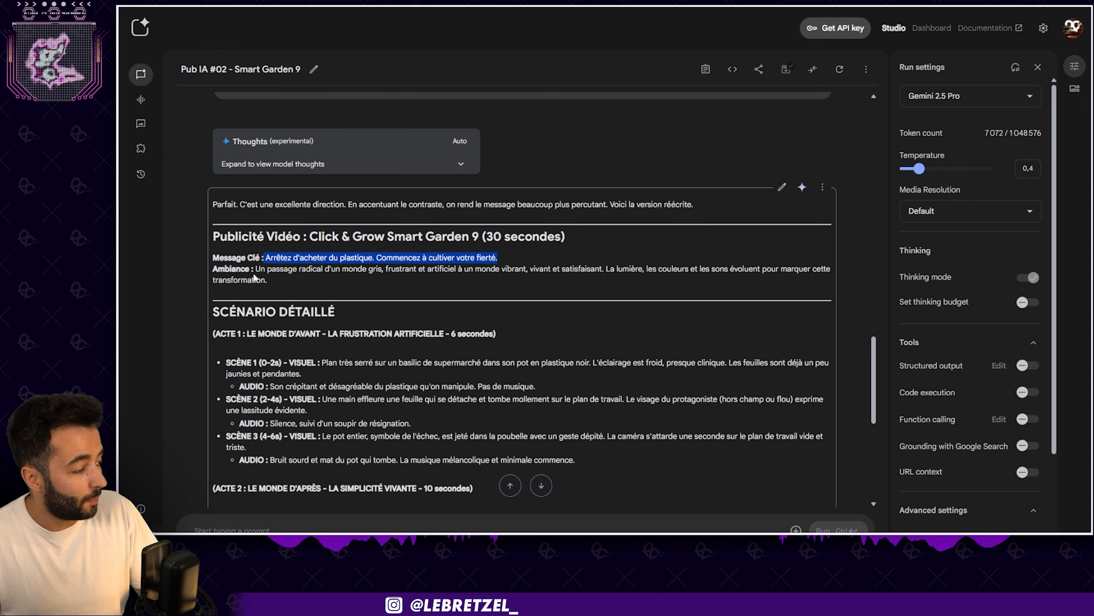
pyautogui.moveTo(255, 269); pyautogui.dragTo(473, 271)
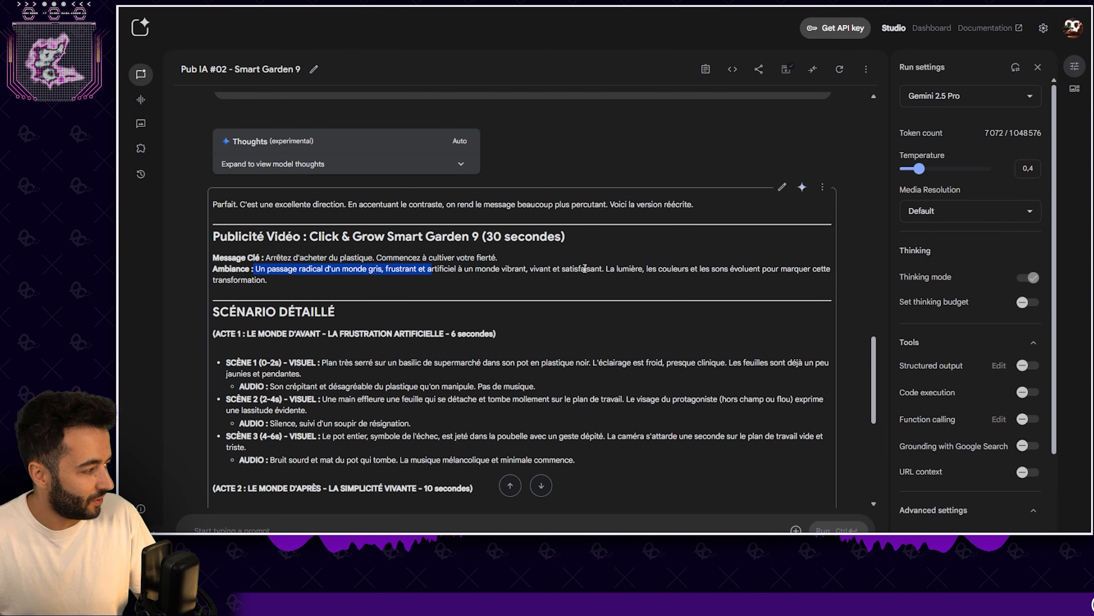
pyautogui.scroll(-7, 585, 268)
pyautogui.scroll(-1, 357, 262)
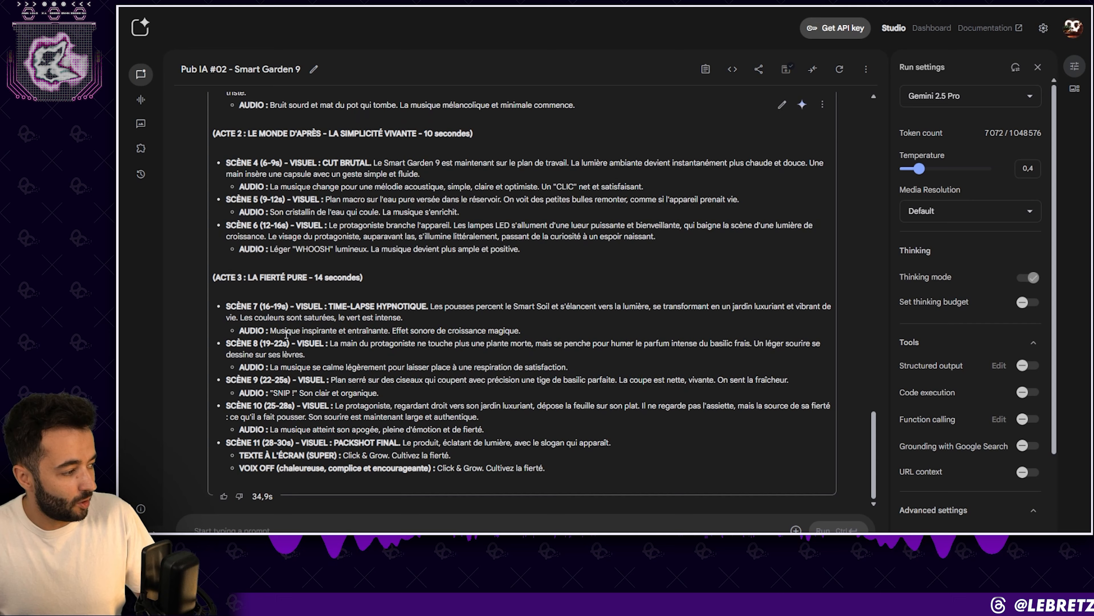
pyautogui.scroll(2, 369, 317)
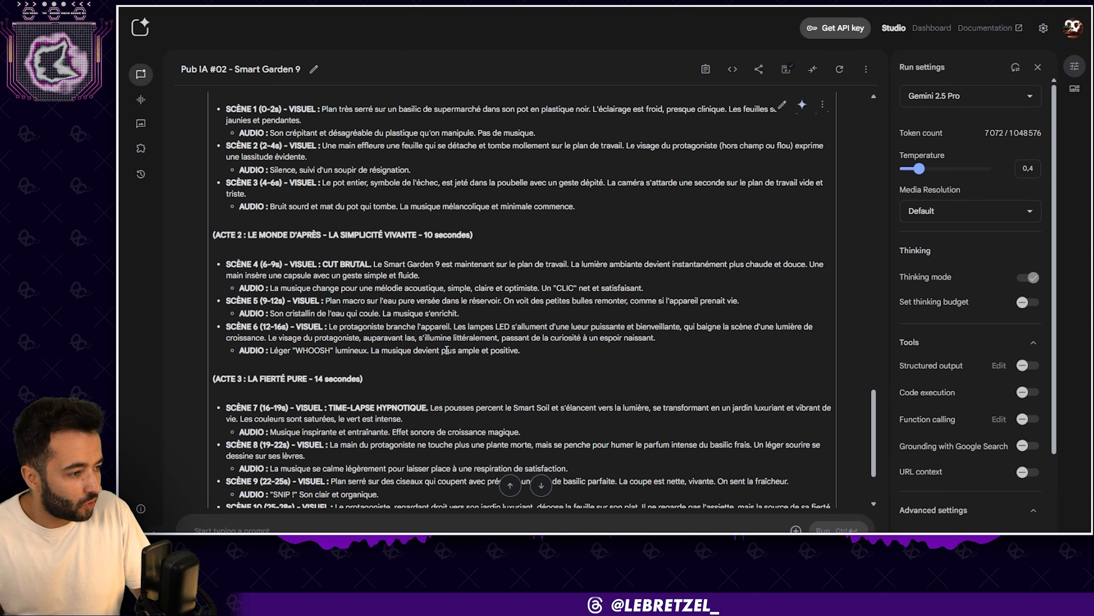
pyautogui.scroll(-2, 447, 350)
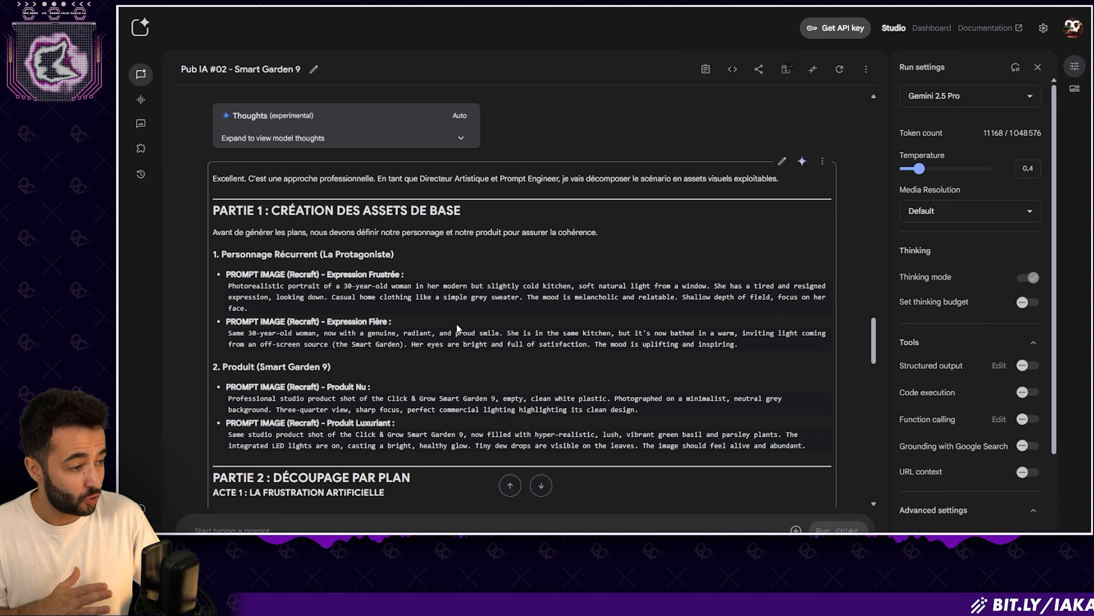
pyautogui.scroll(-5, 458, 328)
pyautogui.scroll(-3, 516, 313)
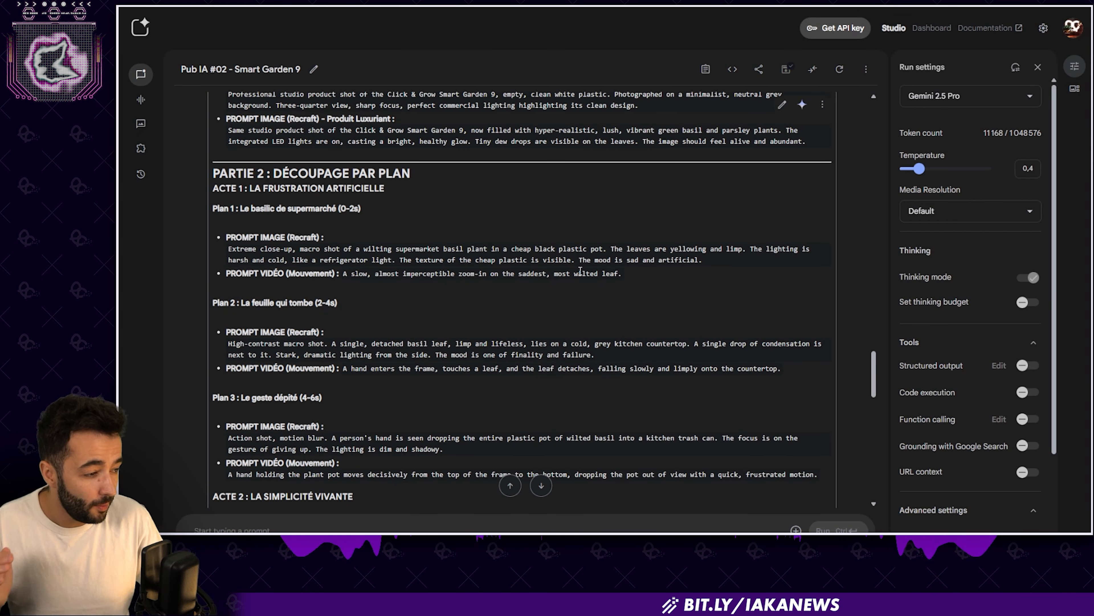
pyautogui.scroll(-1, 602, 288)
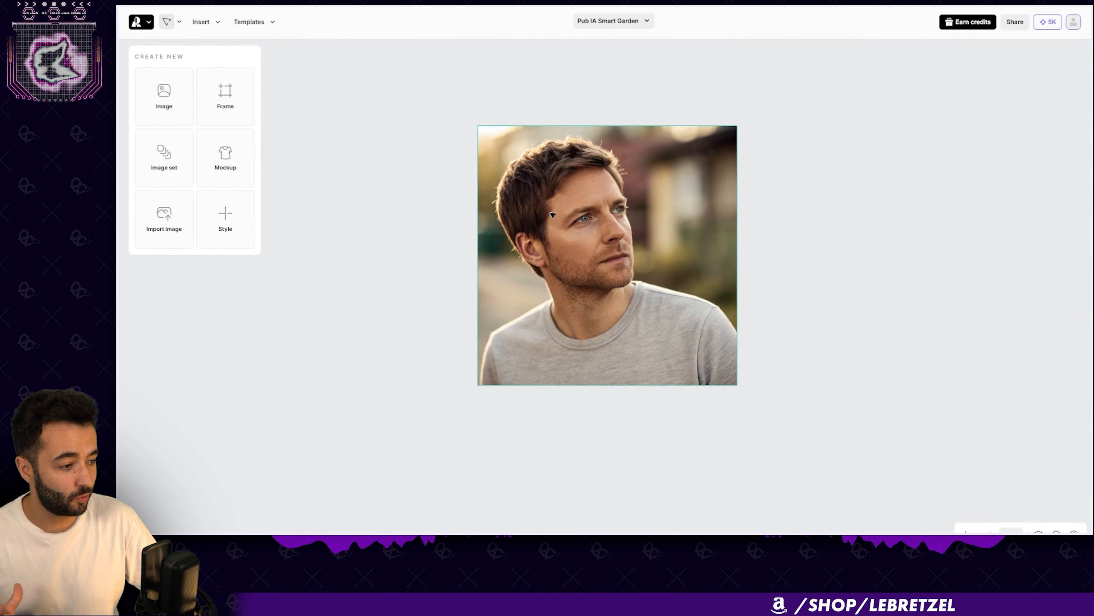
# Step: In the Recraft project Pub IA Smart Garden, select the man's portrait and view its third variation
pyautogui.click(582, 216)
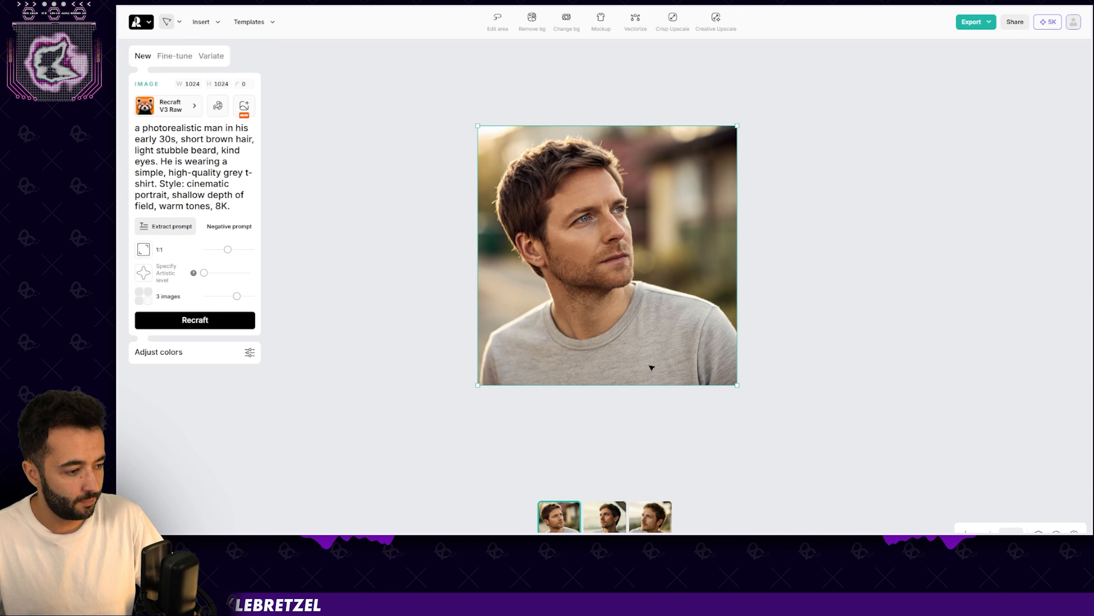
pyautogui.click(651, 517)
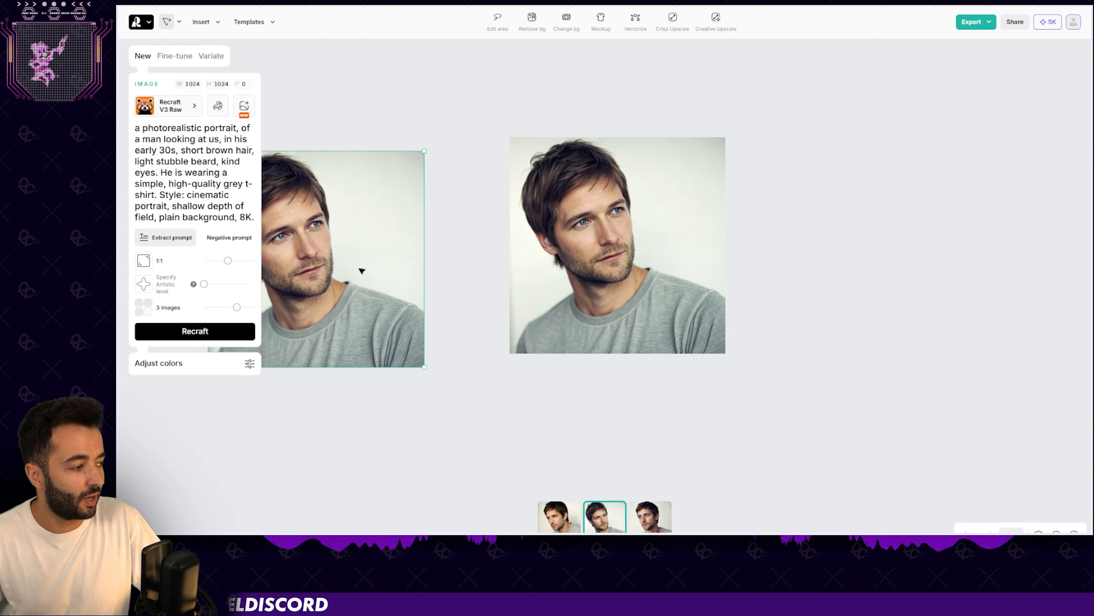
# Step: Select the portrait with the close-up profile shot prompt and choose Flux 1 Kontext Max as its model
pyautogui.click(611, 251)
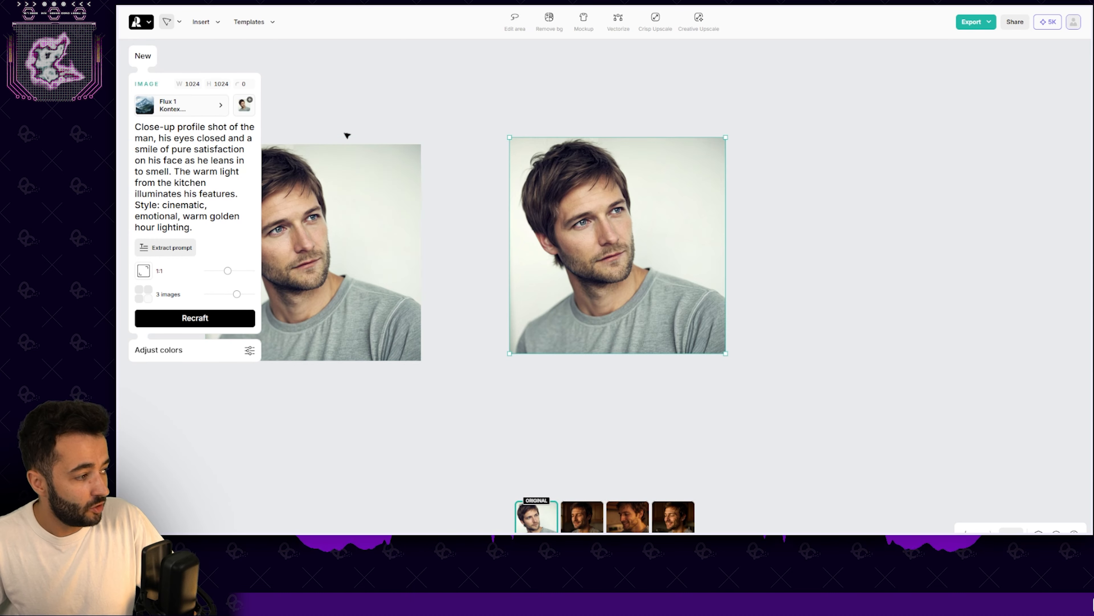
pyautogui.click(190, 108)
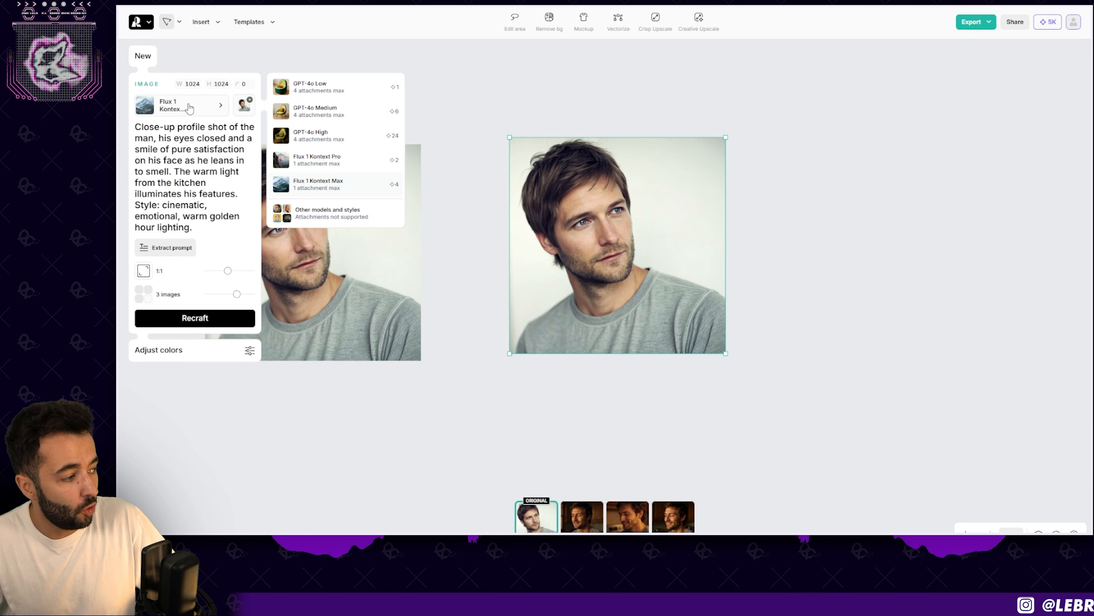
pyautogui.click(322, 184)
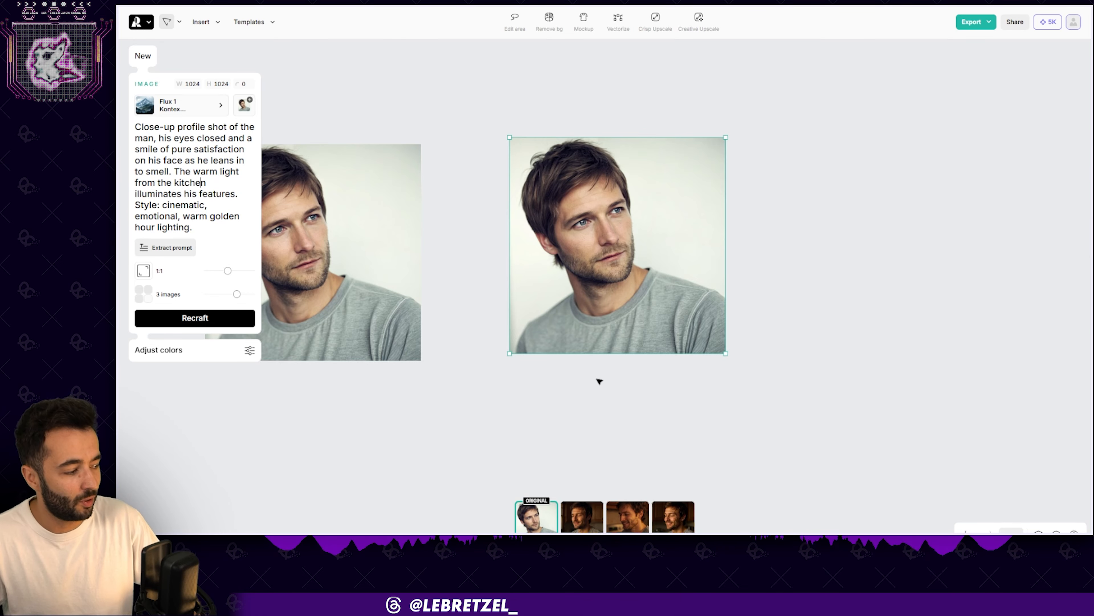
# Step: Compare the three generated kitchen variations of the smiling man, ending on the third one
pyautogui.click(582, 515)
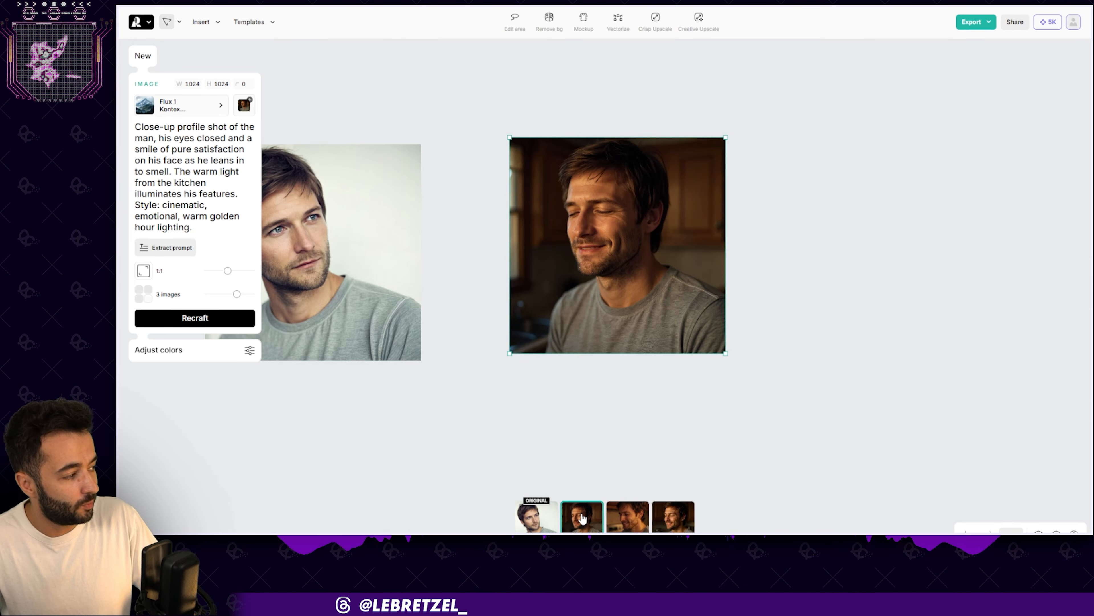
pyautogui.click(630, 518)
pyautogui.click(674, 519)
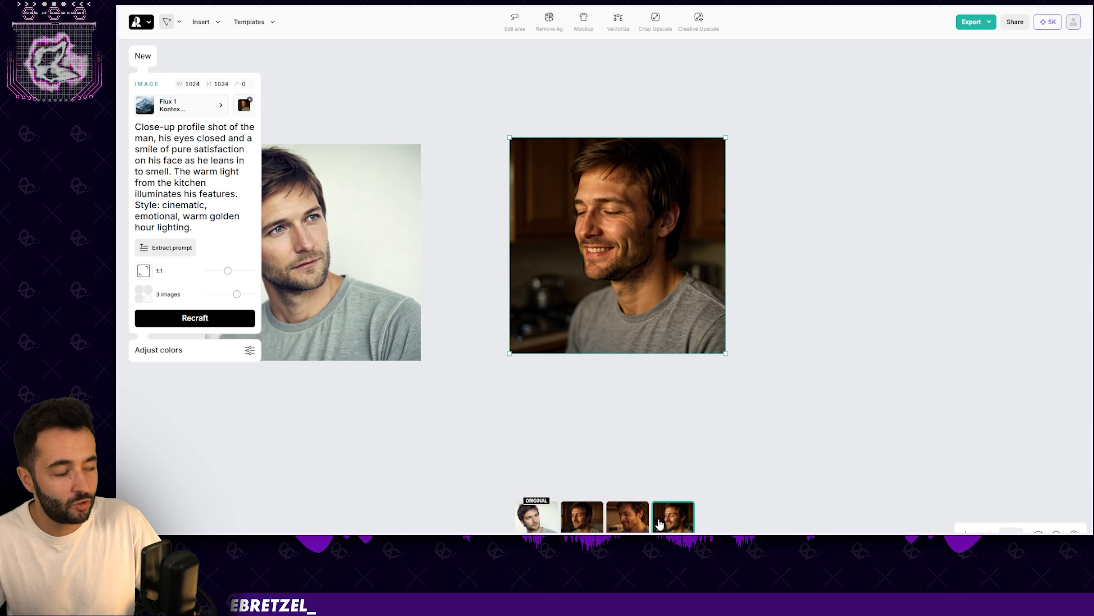
# Step: Add a frame beside the smiling man's kitchen portrait and size it to 1920 × 1080
pyautogui.moveTo(628, 235); pyautogui.dragTo(645, 254)
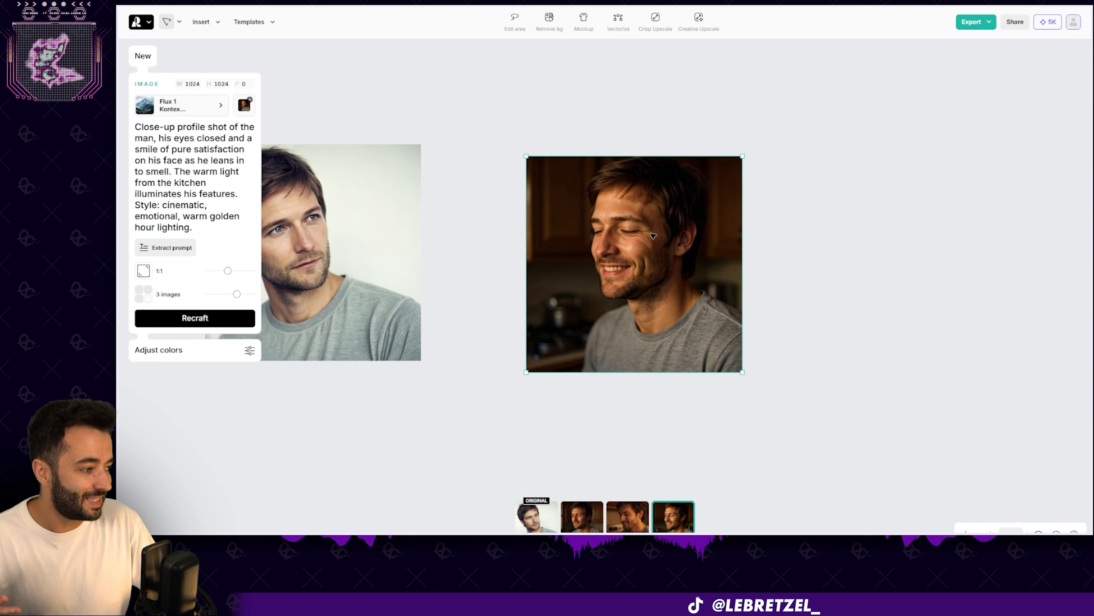
pyautogui.click(570, 127)
pyautogui.moveTo(795, 163); pyautogui.dragTo(483, 161)
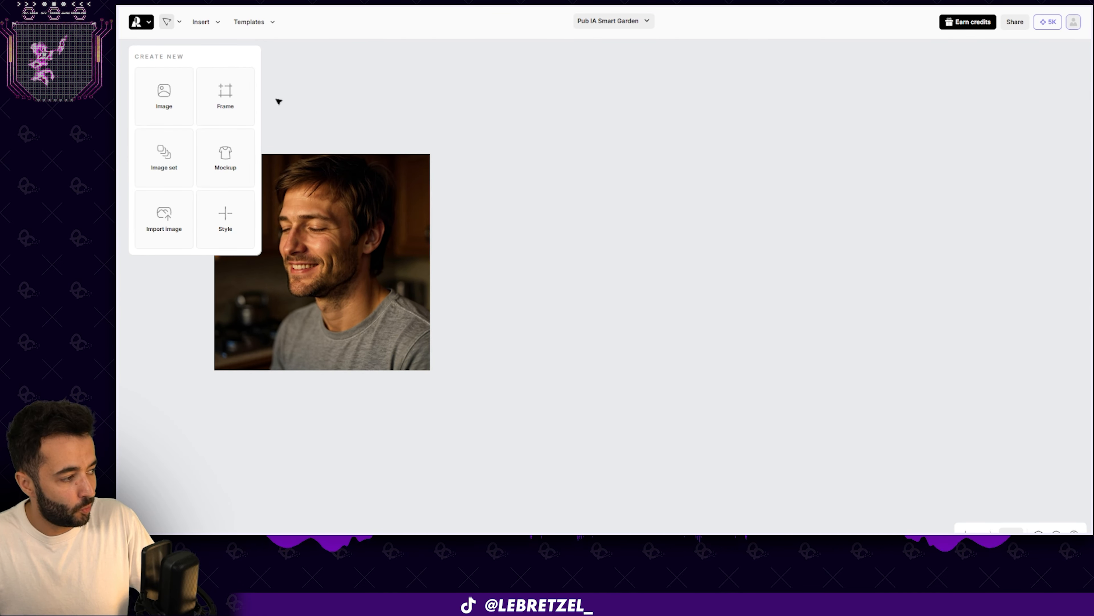
pyautogui.click(225, 94)
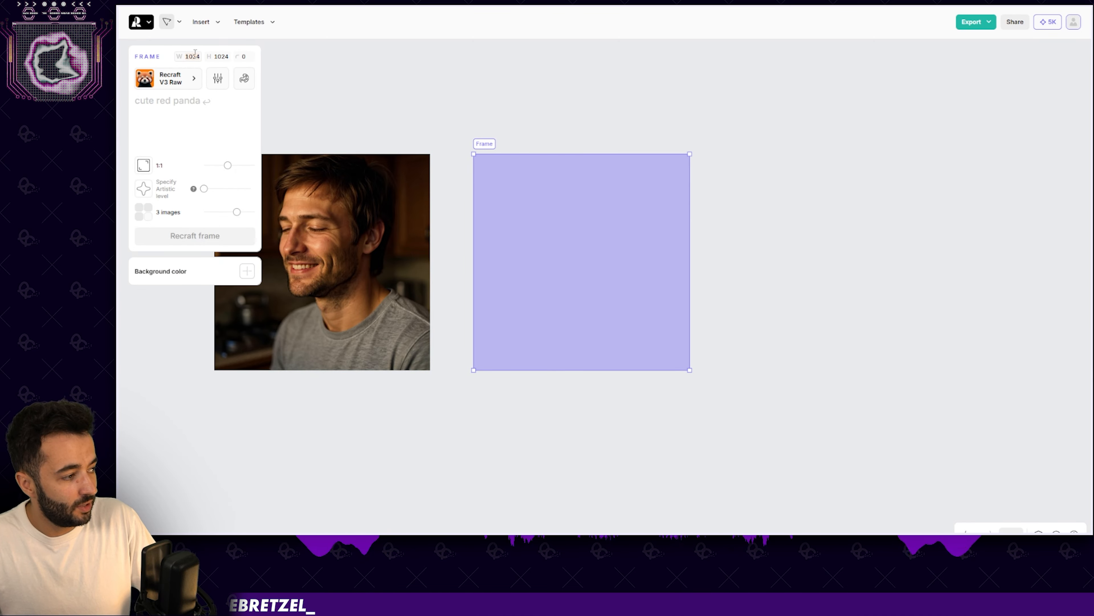
pyautogui.click(222, 58)
pyautogui.click(581, 87)
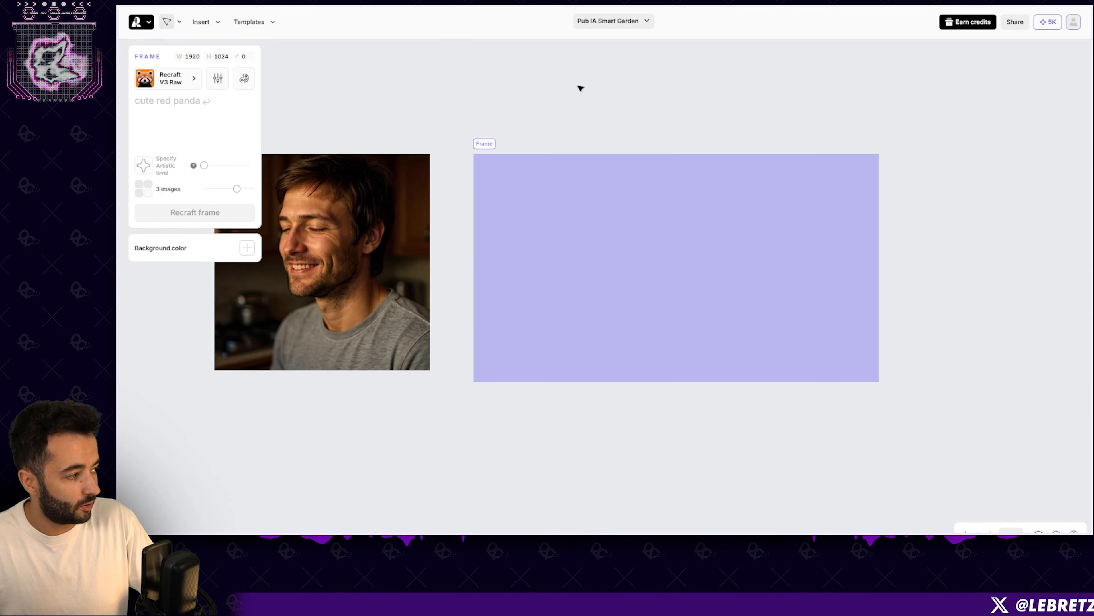
pyautogui.moveTo(606, 198); pyautogui.dragTo(617, 194)
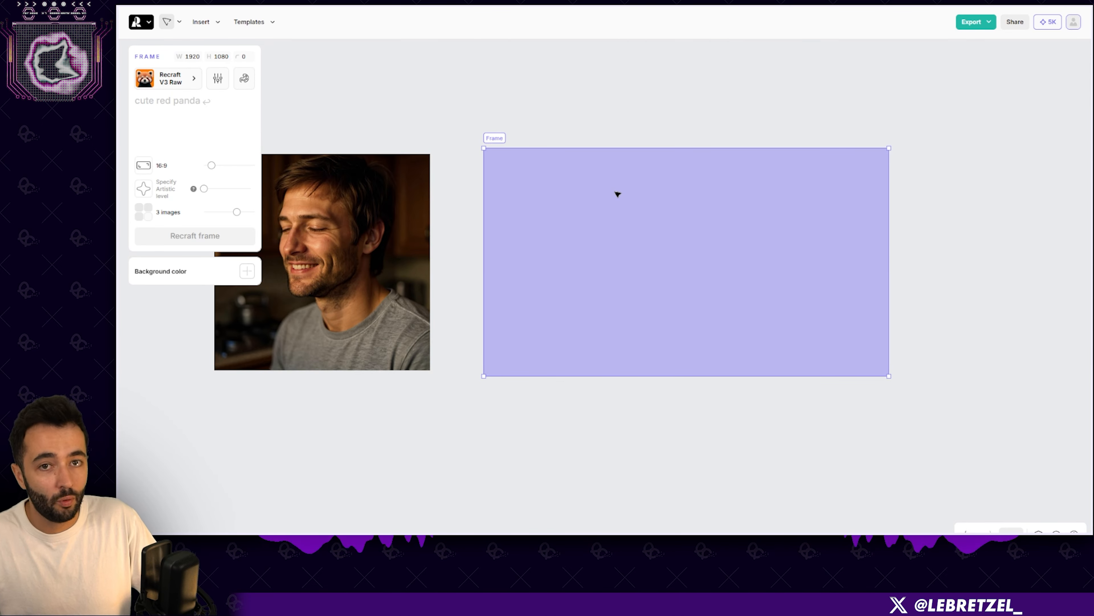
# Step: Place the smiling man's portrait inside the widescreen frame and enlarge it to cover the frame's full height
pyautogui.moveTo(341, 252); pyautogui.dragTo(776, 239)
pyautogui.moveTo(634, 369); pyautogui.dragTo(615, 388)
pyautogui.moveTo(750, 317); pyautogui.dragTo(734, 312)
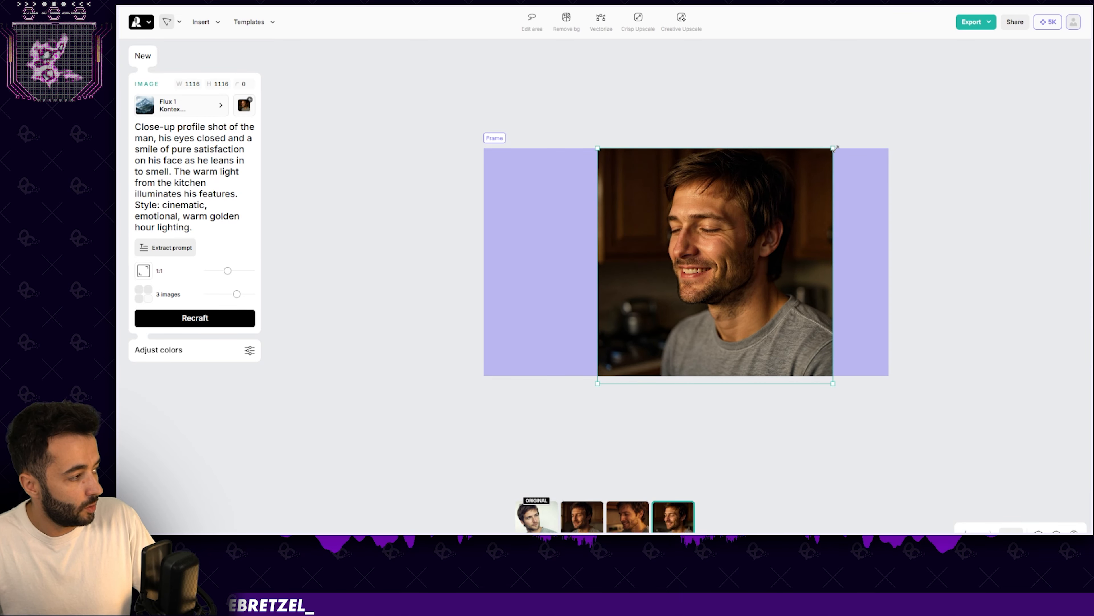
pyautogui.moveTo(833, 148); pyautogui.dragTo(841, 141)
pyautogui.moveTo(809, 192); pyautogui.dragTo(799, 192)
pyautogui.click(860, 237)
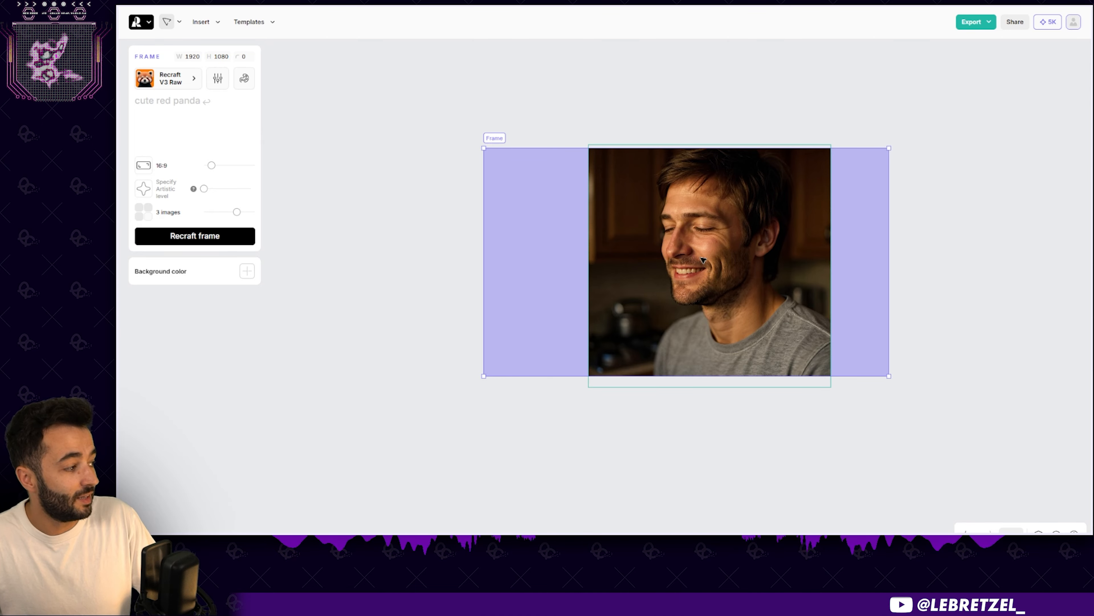
# Step: Generate three 16:9 extensions of the framed portrait and compare them, ending on the third
pyautogui.click(237, 244)
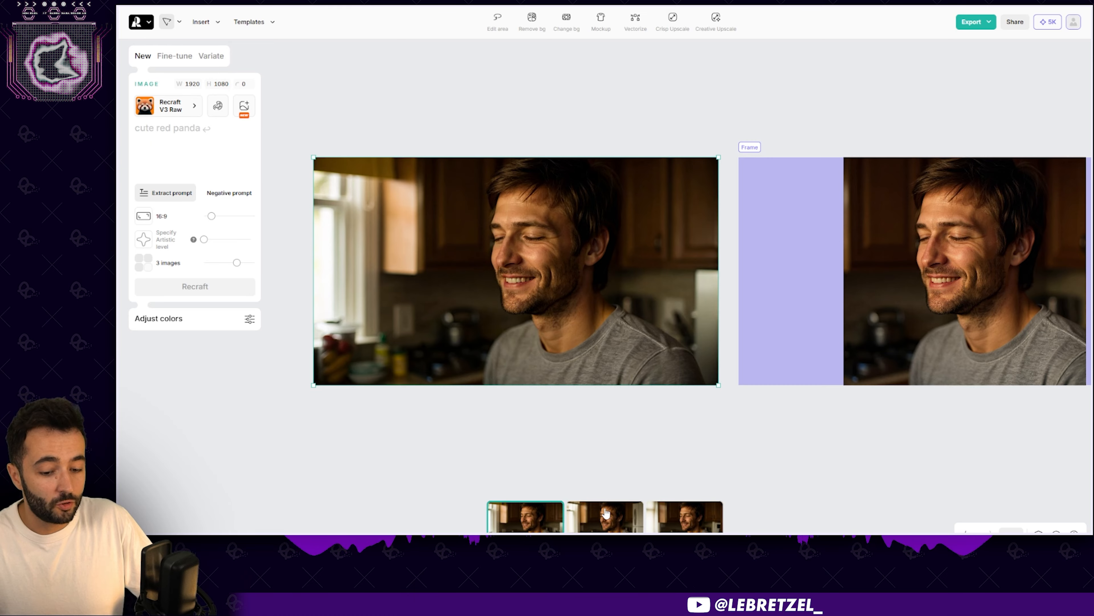
pyautogui.click(605, 513)
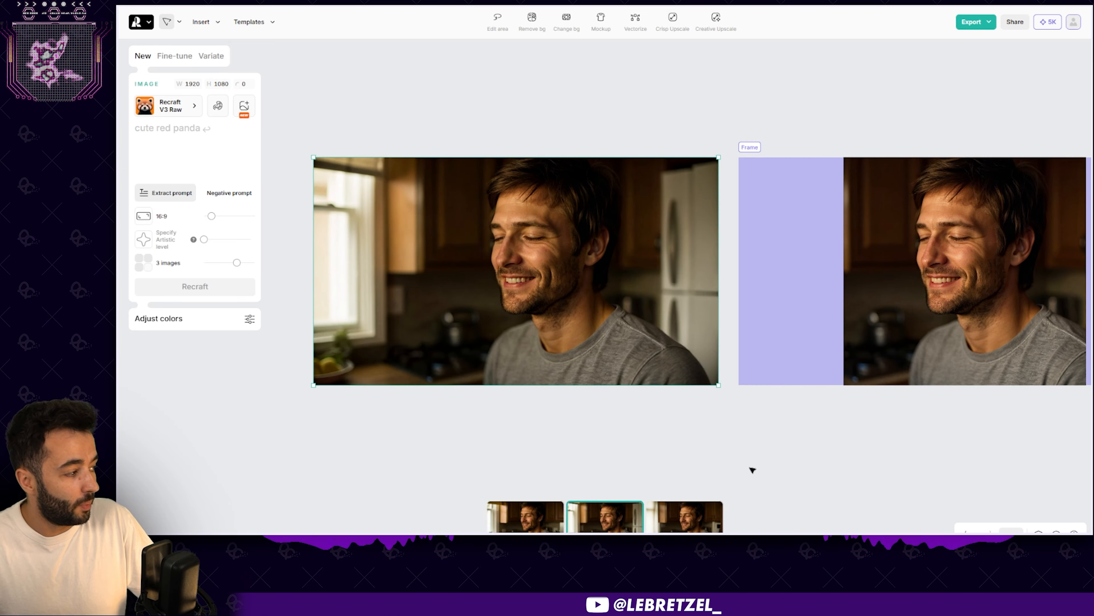
pyautogui.click(695, 523)
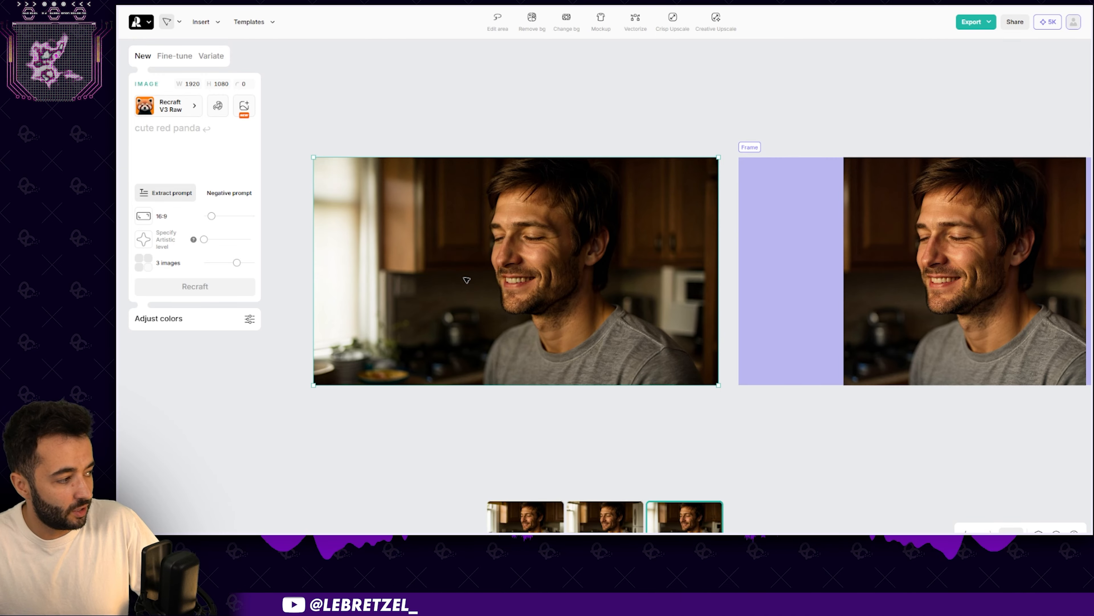
pyautogui.moveTo(466, 280); pyautogui.dragTo(473, 223)
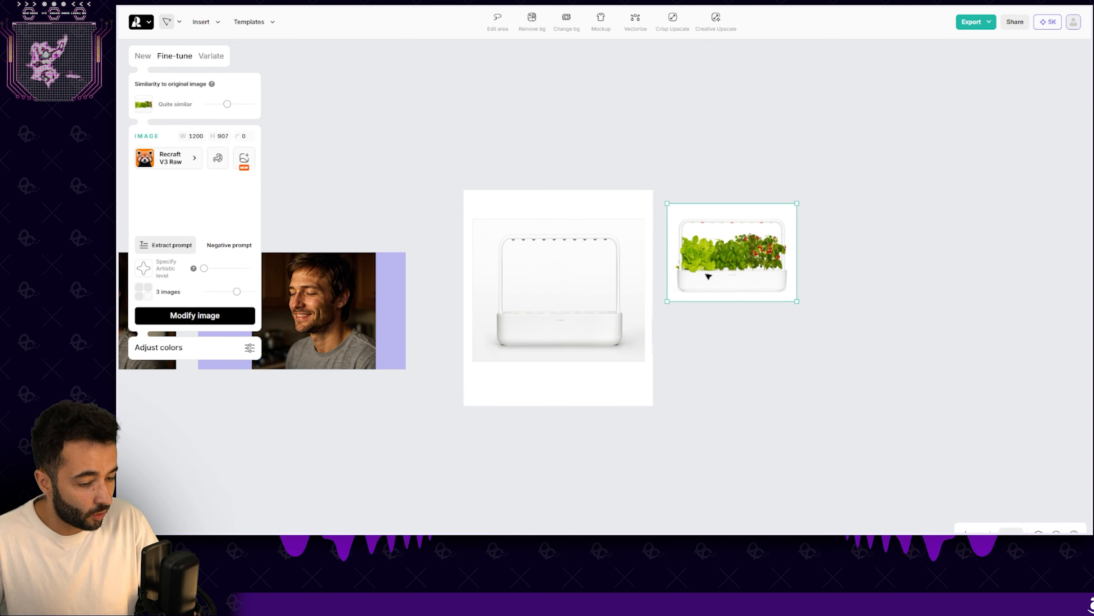
# Step: Remove the background from the photo of the planted Smart Garden and reposition the cutout beside the empty one
pyautogui.moveTo(747, 253); pyautogui.dragTo(751, 268)
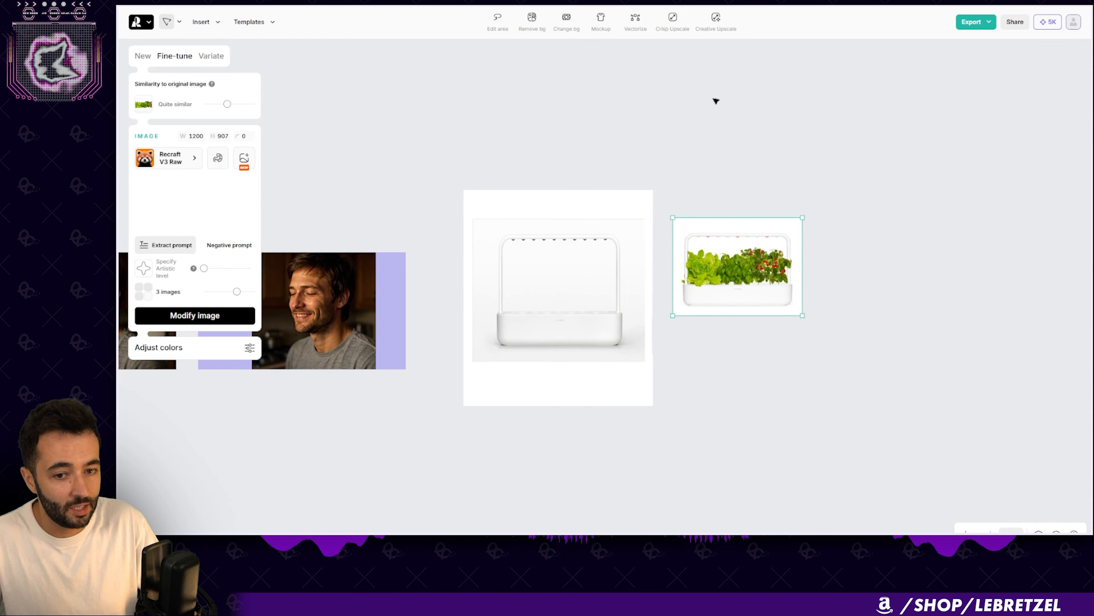
pyautogui.click(532, 27)
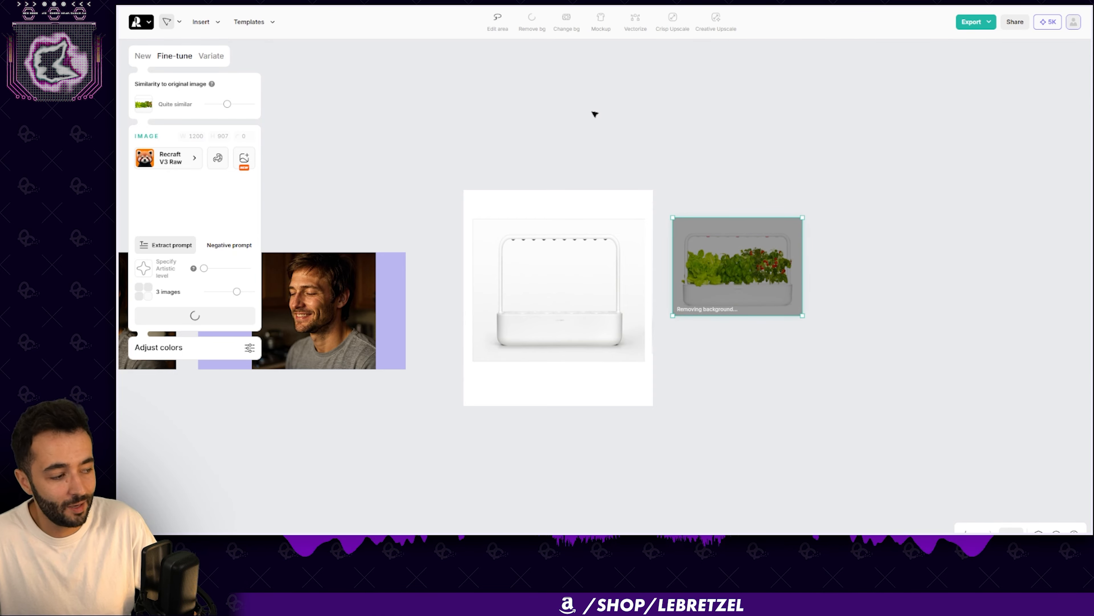
pyautogui.moveTo(727, 275); pyautogui.dragTo(669, 269)
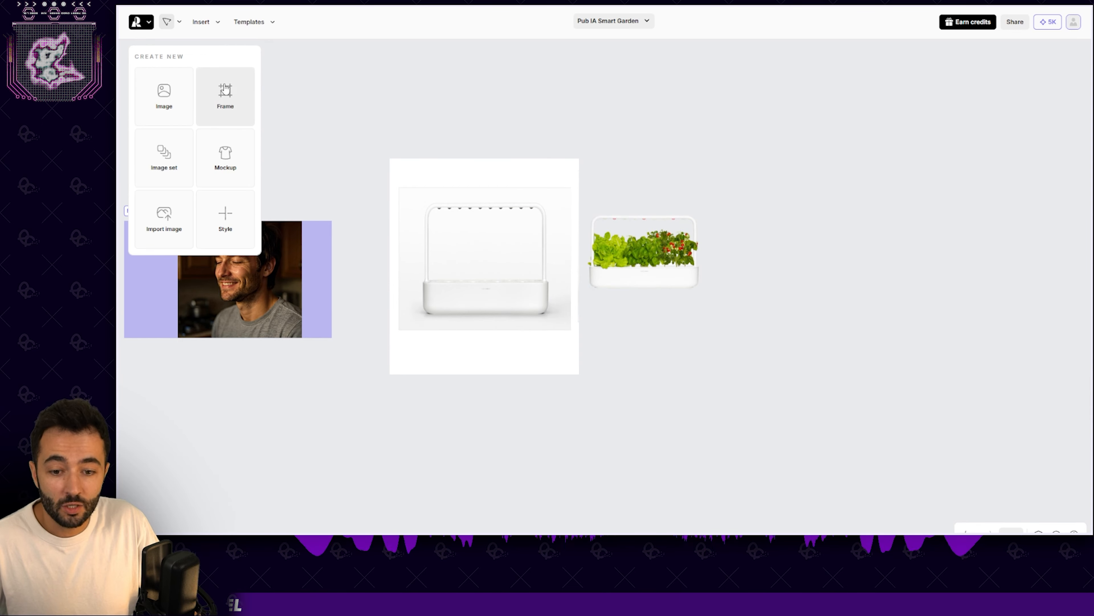
# Step: Add a new frame beside the planted Smart Garden cutout, spacing the frame and the cutout apart
pyautogui.click(225, 95)
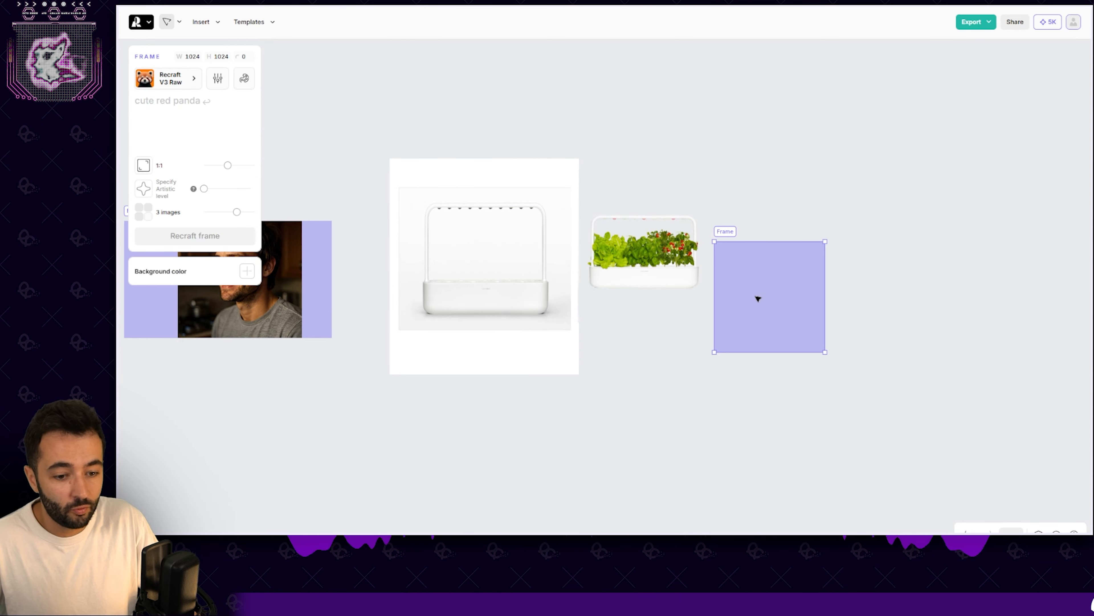
pyautogui.moveTo(757, 299); pyautogui.dragTo(783, 222)
pyautogui.moveTo(623, 259); pyautogui.dragTo(641, 288)
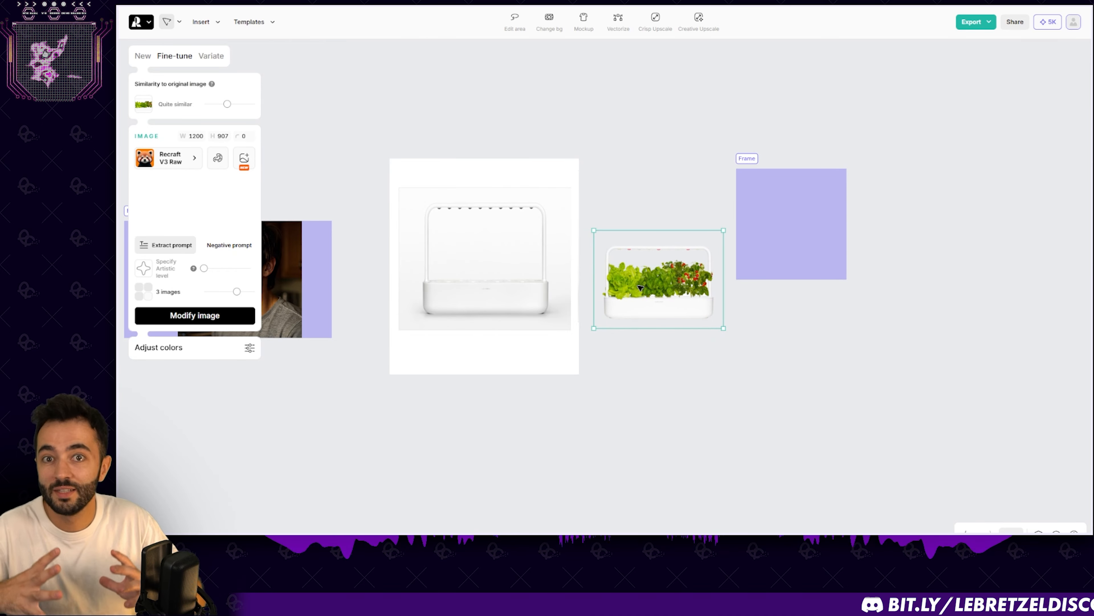
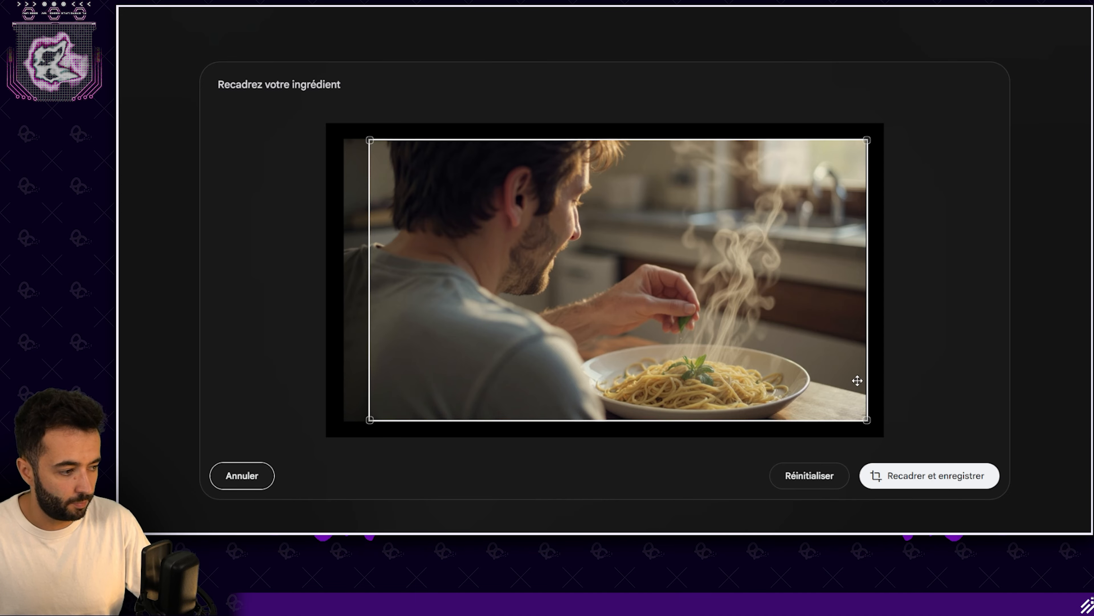
# Step: In Flow, save the cropped pasta image and generate a Veo 3 - Fast video of the man's hand garnishing the dish
pyautogui.click(932, 483)
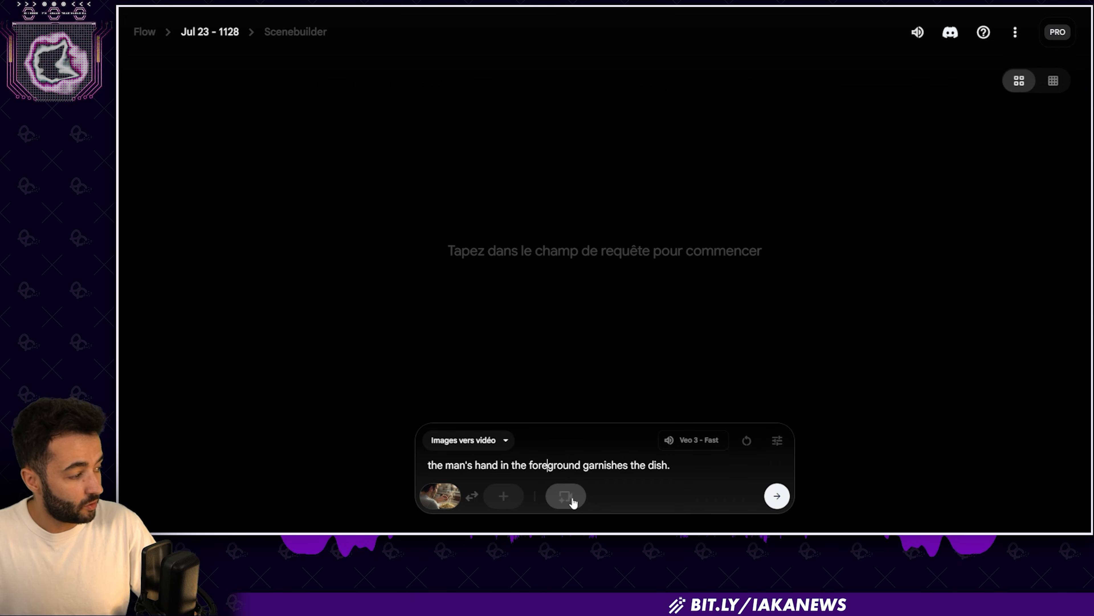
pyautogui.click(560, 496)
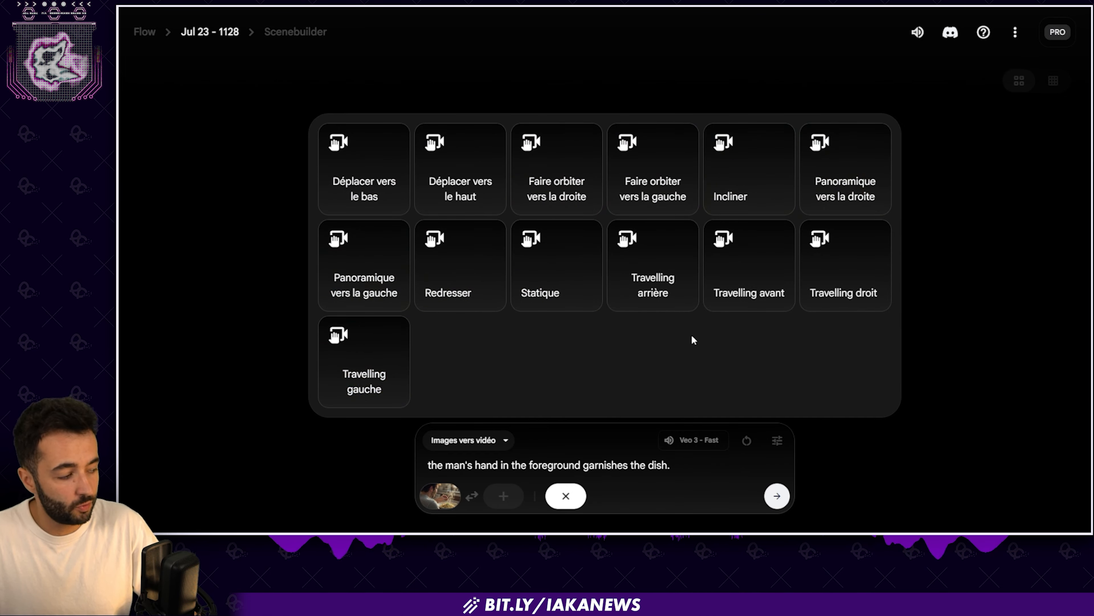
pyautogui.click(566, 497)
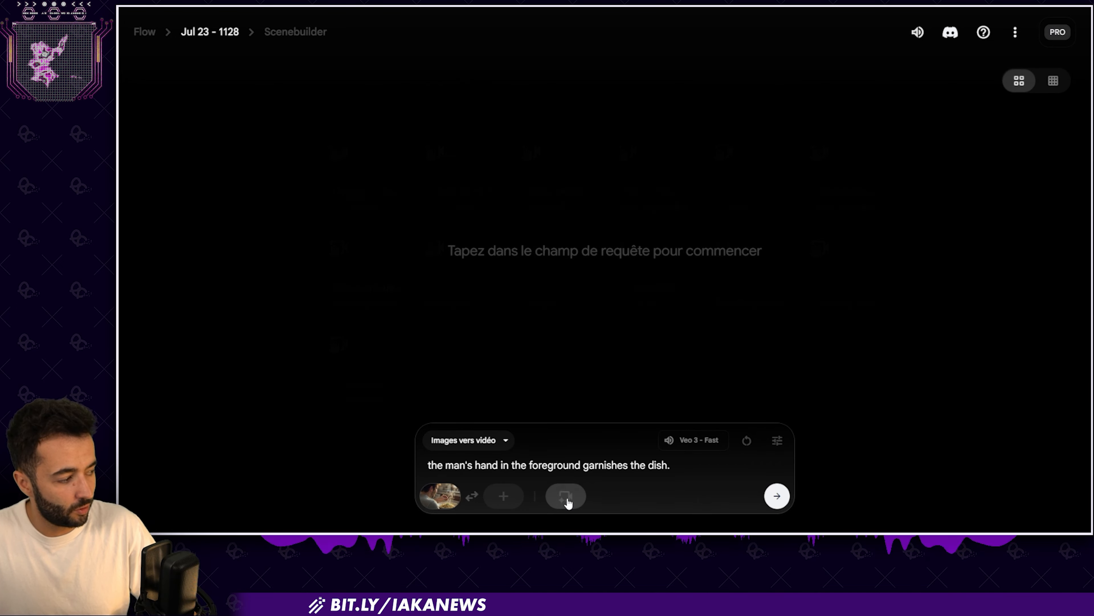
pyautogui.click(784, 497)
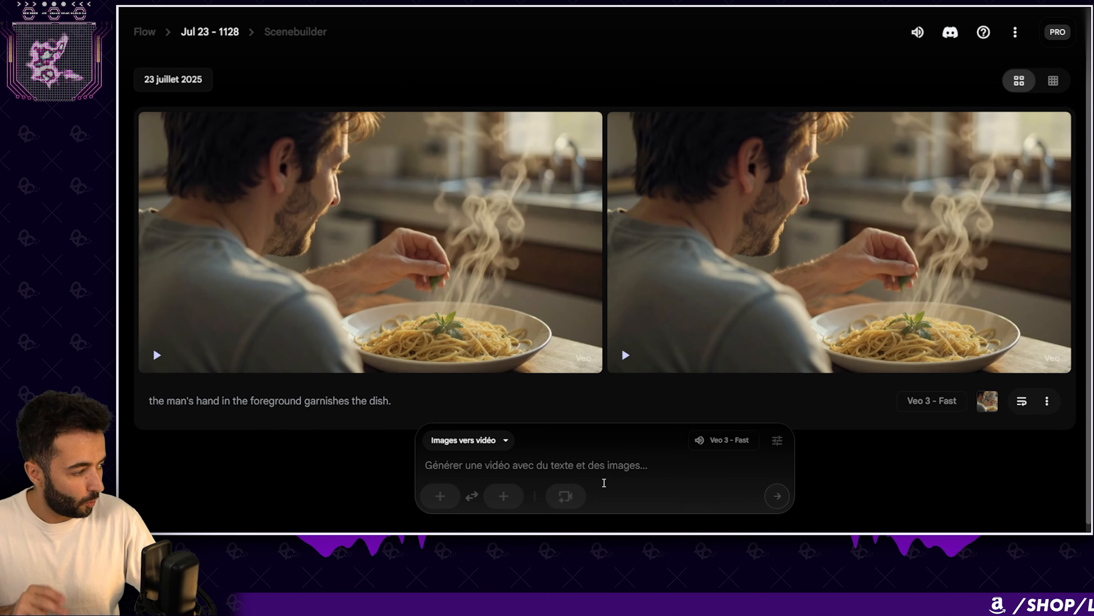
# Step: Play and compare the two Veo 3 - Fast clips of the man garnishing the pasta
pyautogui.moveTo(726, 441)
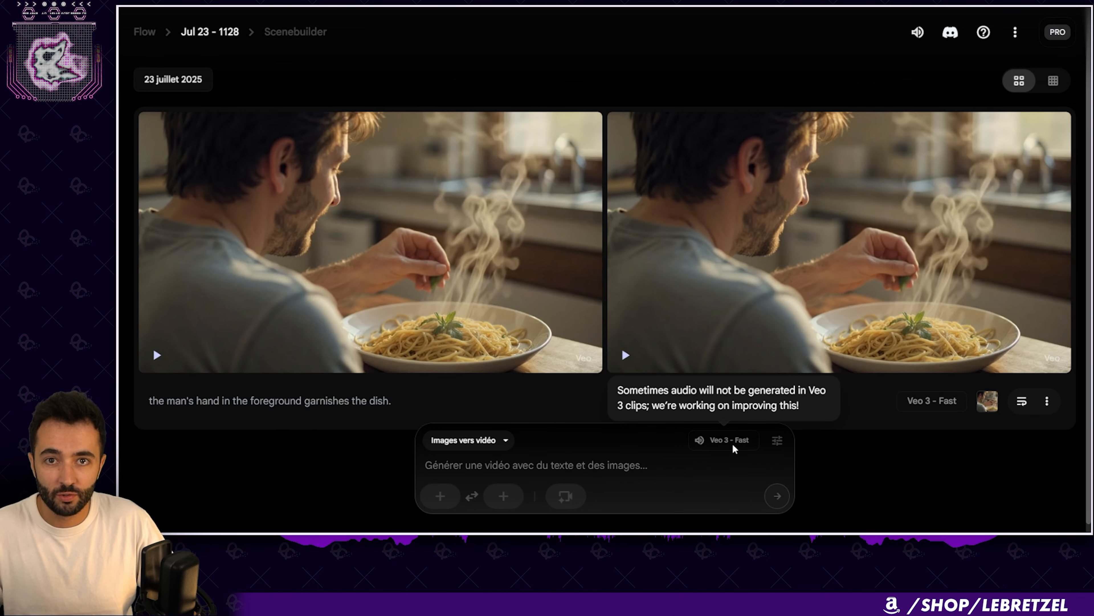
pyautogui.moveTo(309, 334)
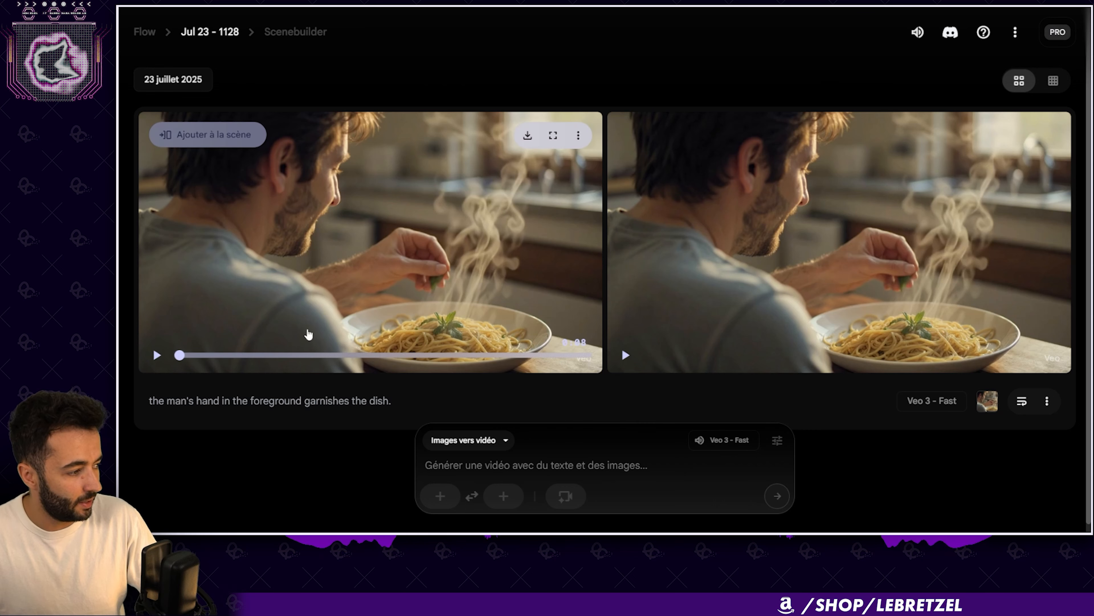
pyautogui.click(156, 355)
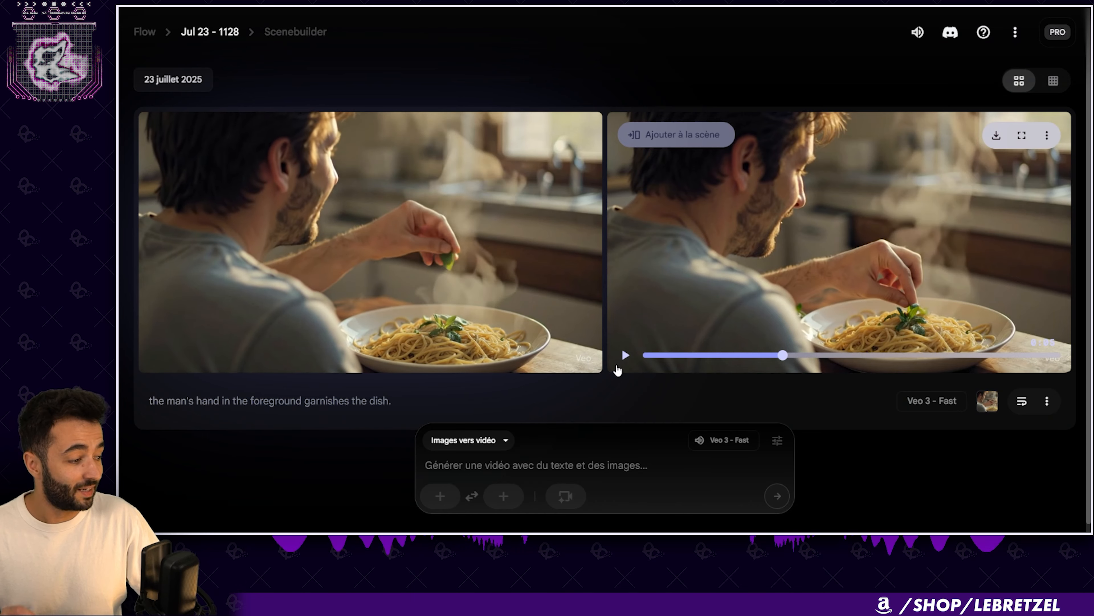
pyautogui.moveTo(488, 281)
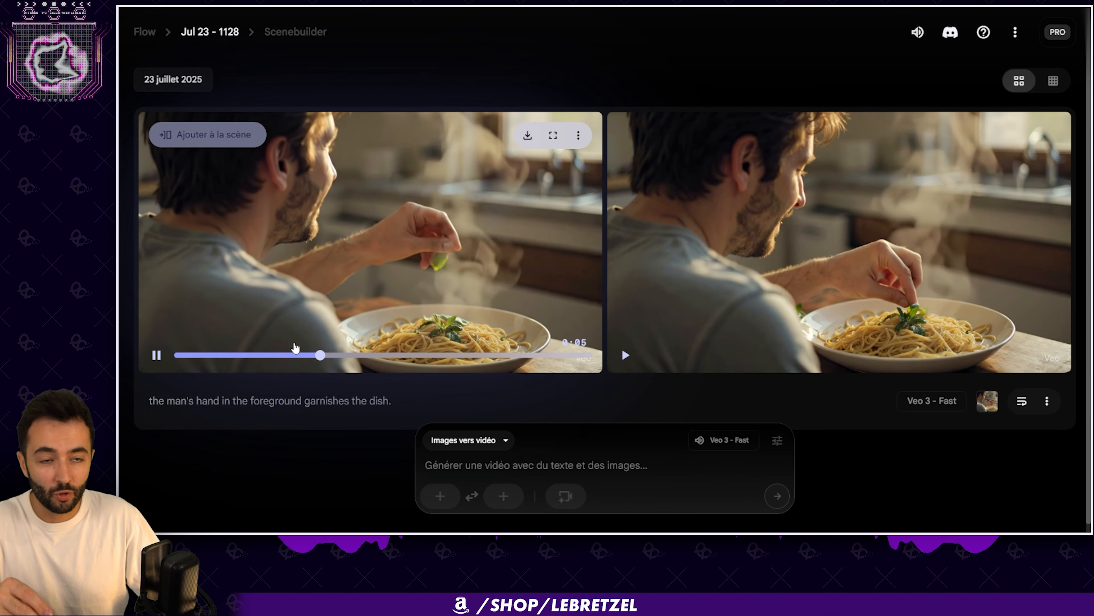
pyautogui.moveTo(737, 296)
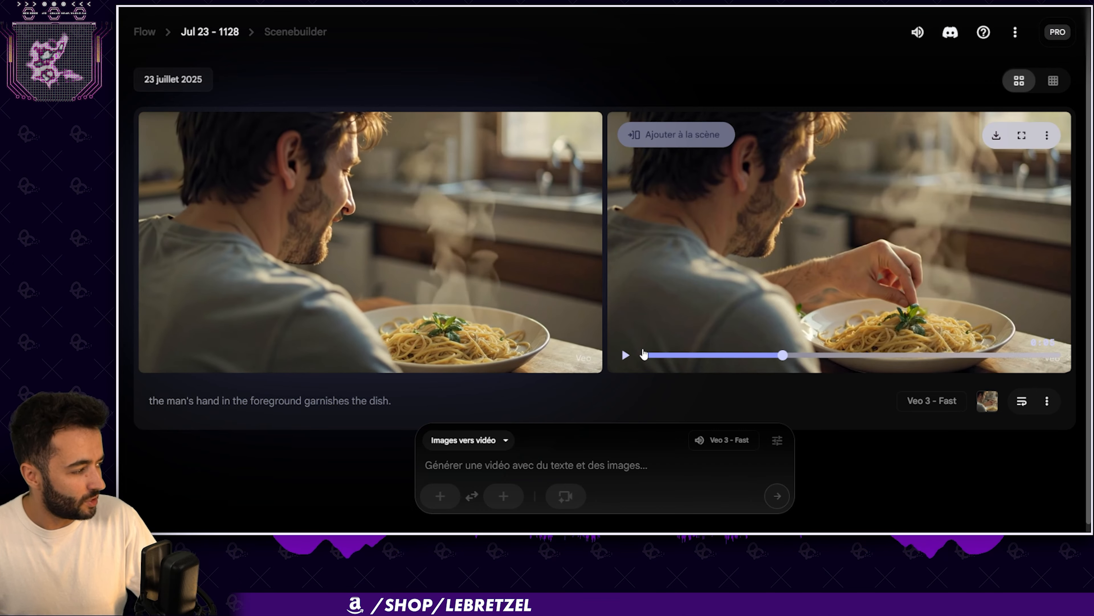
pyautogui.click(625, 355)
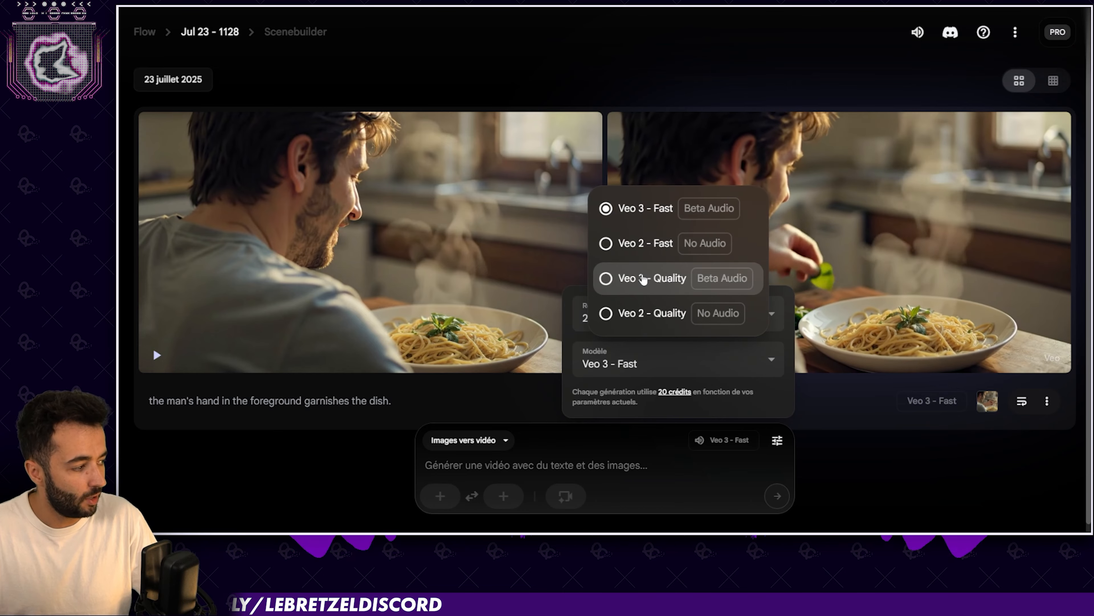
# Step: Set the model to Veo 3 - Quality and generate the garnishing video again with the same image and prompt
pyautogui.click(643, 279)
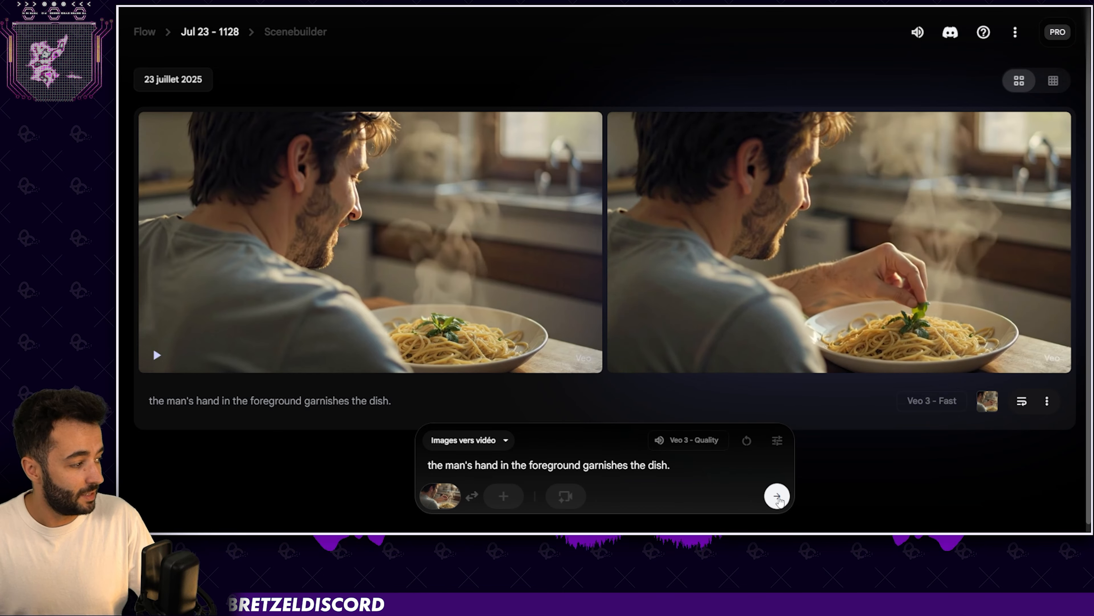
pyautogui.click(778, 495)
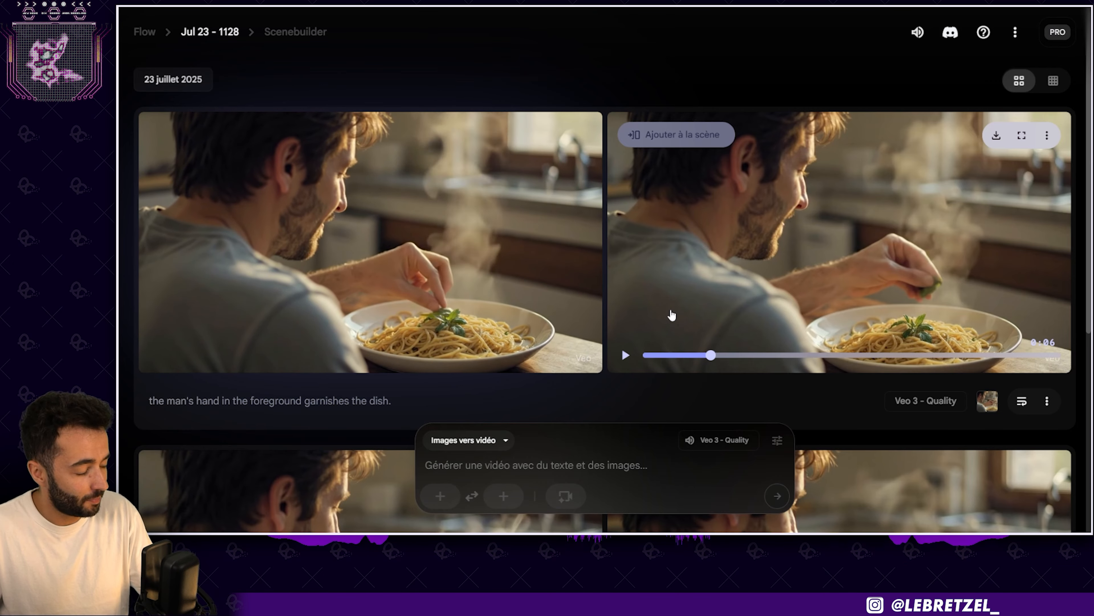
# Step: Compare the Veo 3 - Quality garnishing clips with the earlier Veo 3 - Fast ones
pyautogui.moveTo(349, 272)
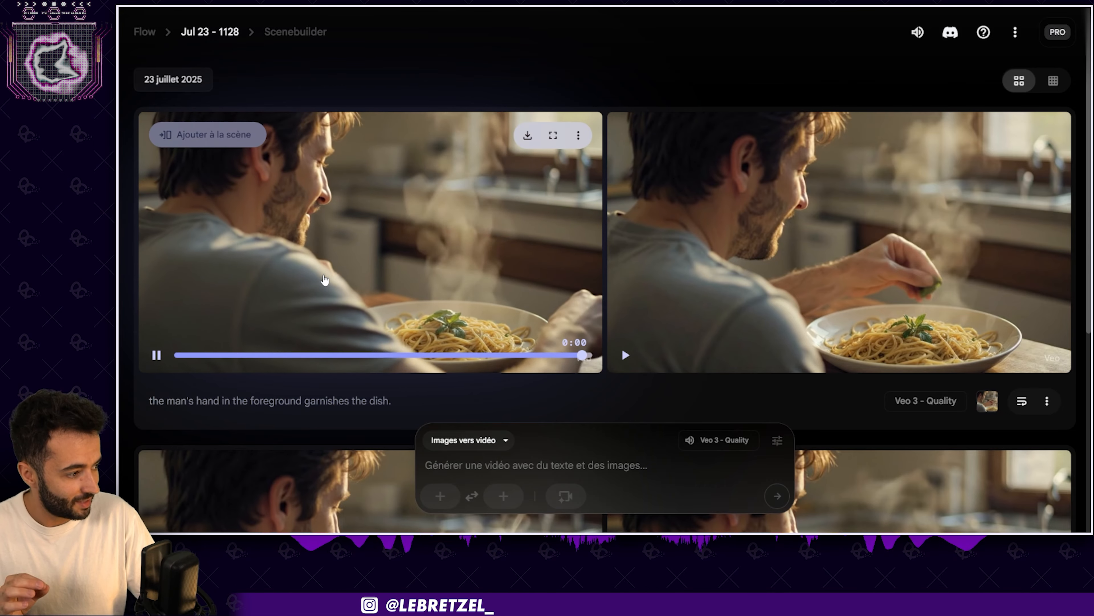
pyautogui.scroll(-5, 428, 294)
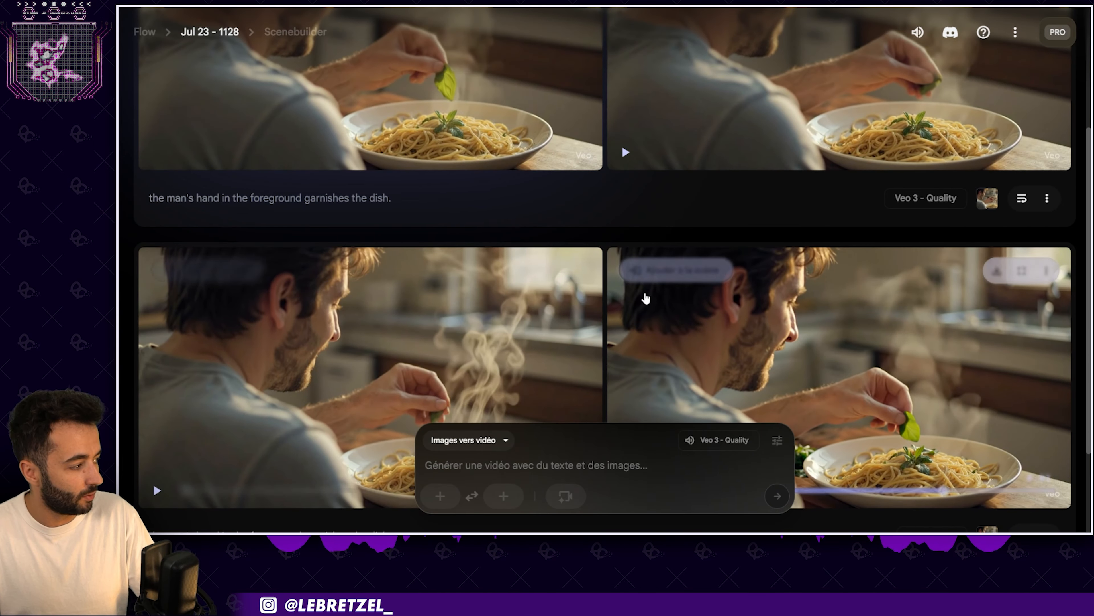
pyautogui.scroll(5, 645, 298)
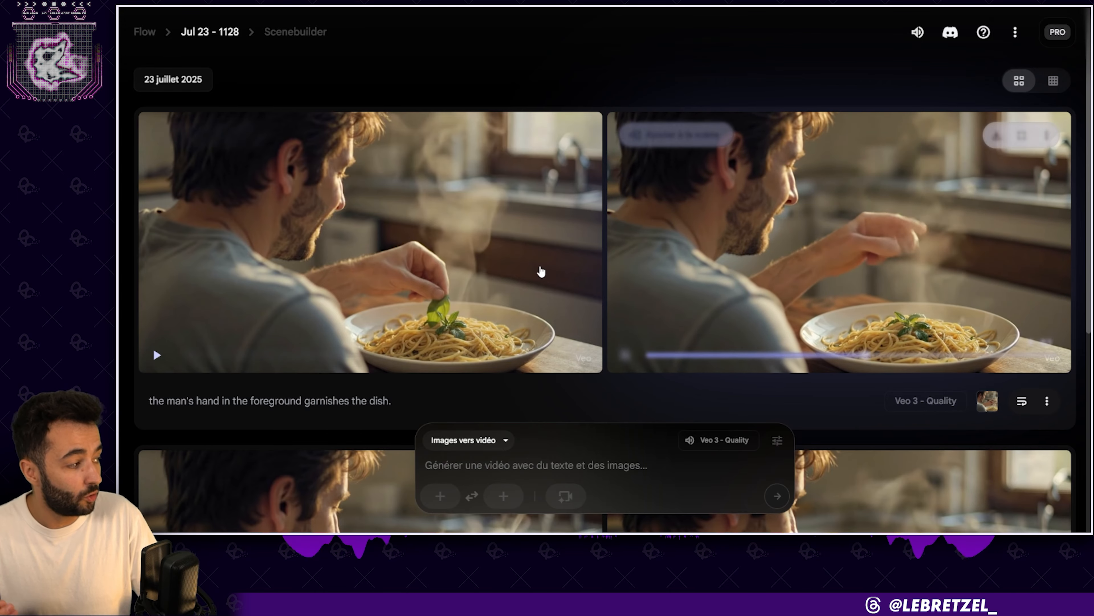
pyautogui.moveTo(541, 271)
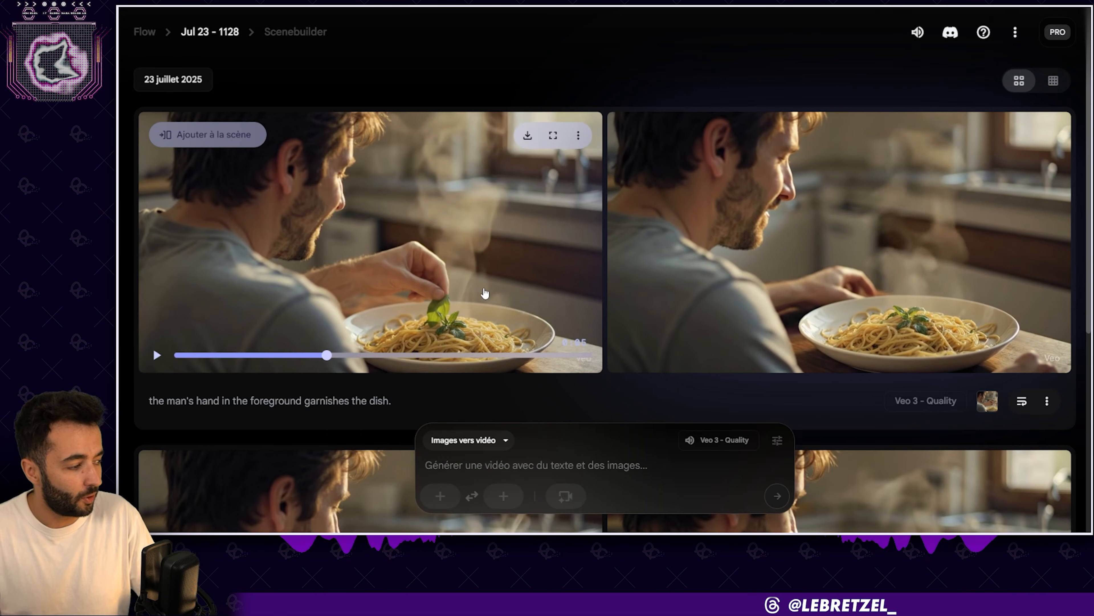
pyautogui.scroll(-5, 485, 293)
pyautogui.scroll(5, 517, 301)
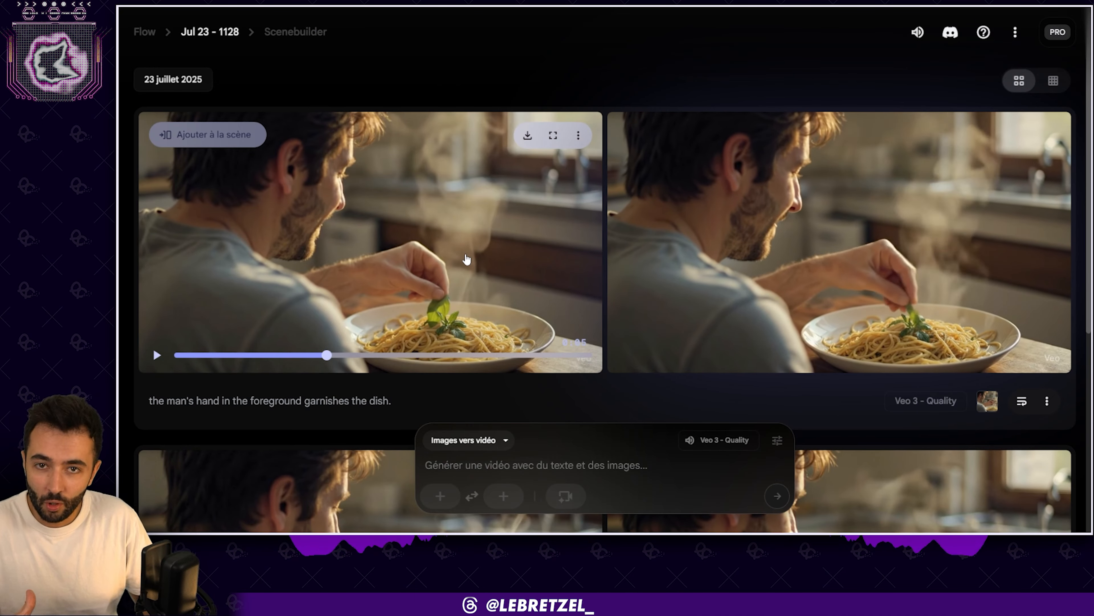
# Step: Switch to Hailuo AI and review the generated clips of the smiling man and the supermarket basil plant
pyautogui.scroll(-3, 461, 379)
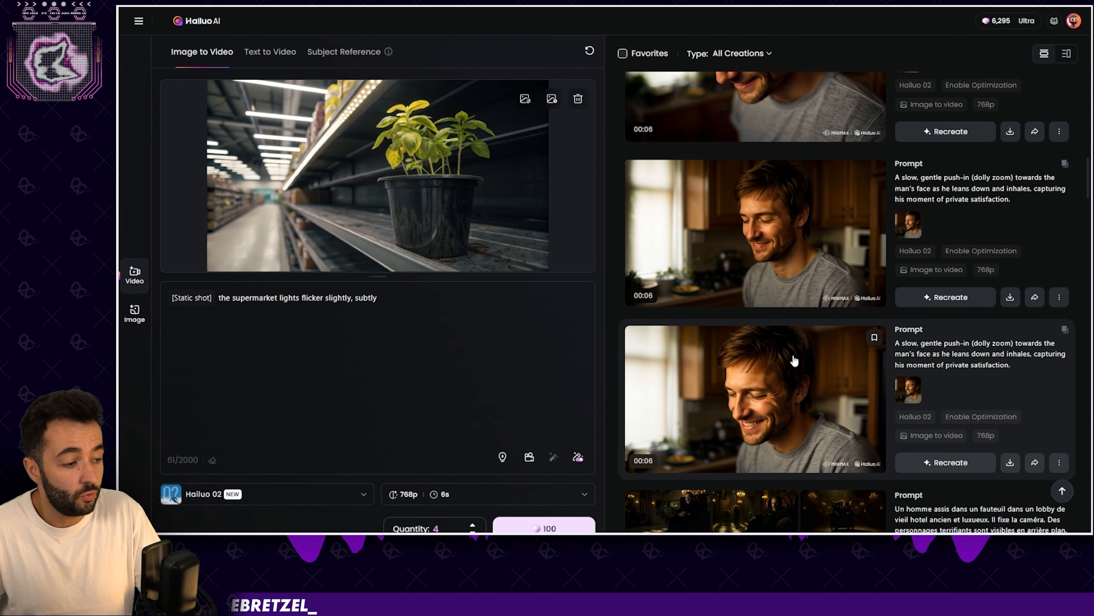
pyautogui.scroll(-2, 790, 360)
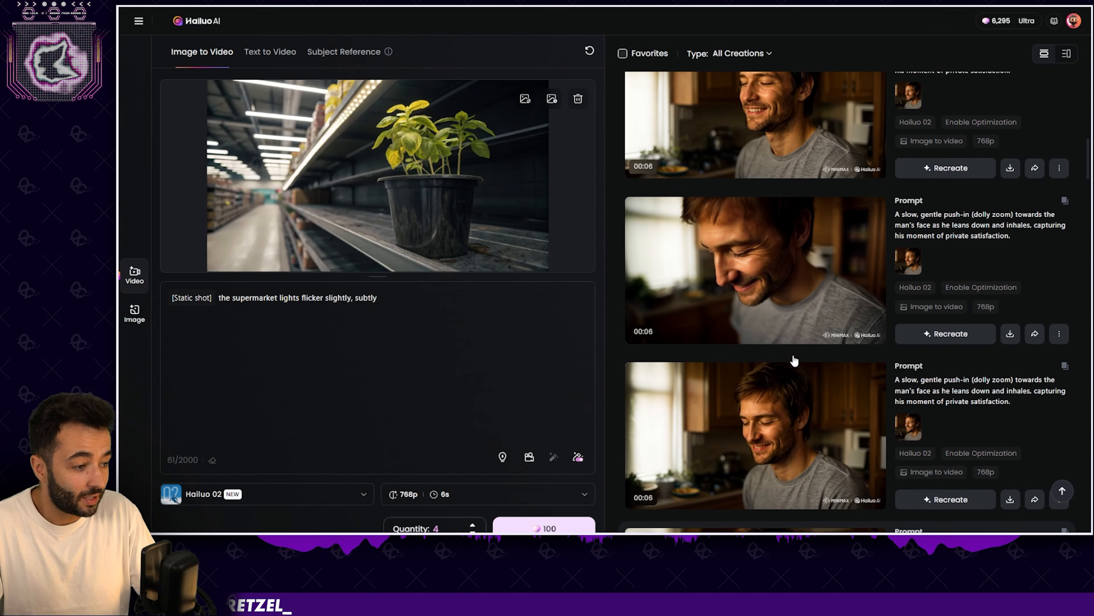
pyautogui.scroll(7, 794, 360)
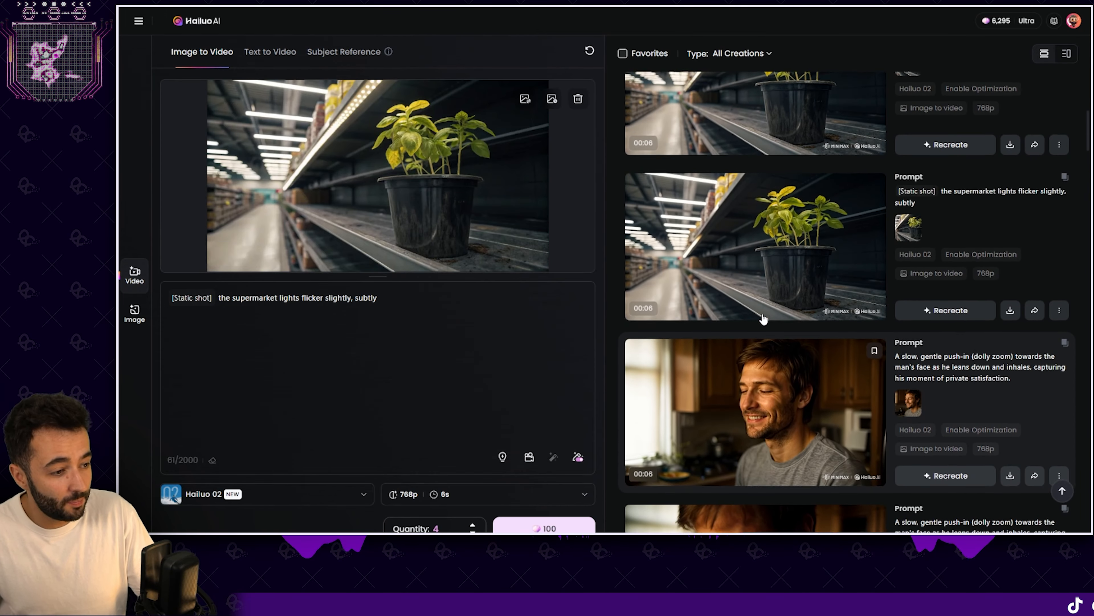
pyautogui.scroll(4, 747, 330)
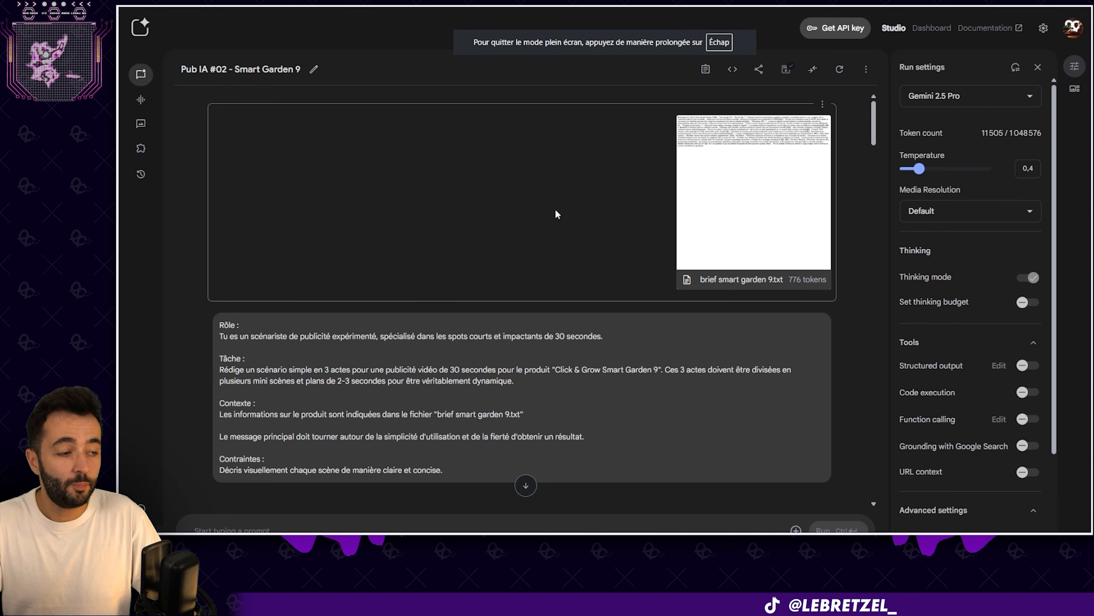
# Step: Switch to AI Studio and review the Smart Garden 9 script prompt and the start of its response
pyautogui.scroll(-5, 556, 214)
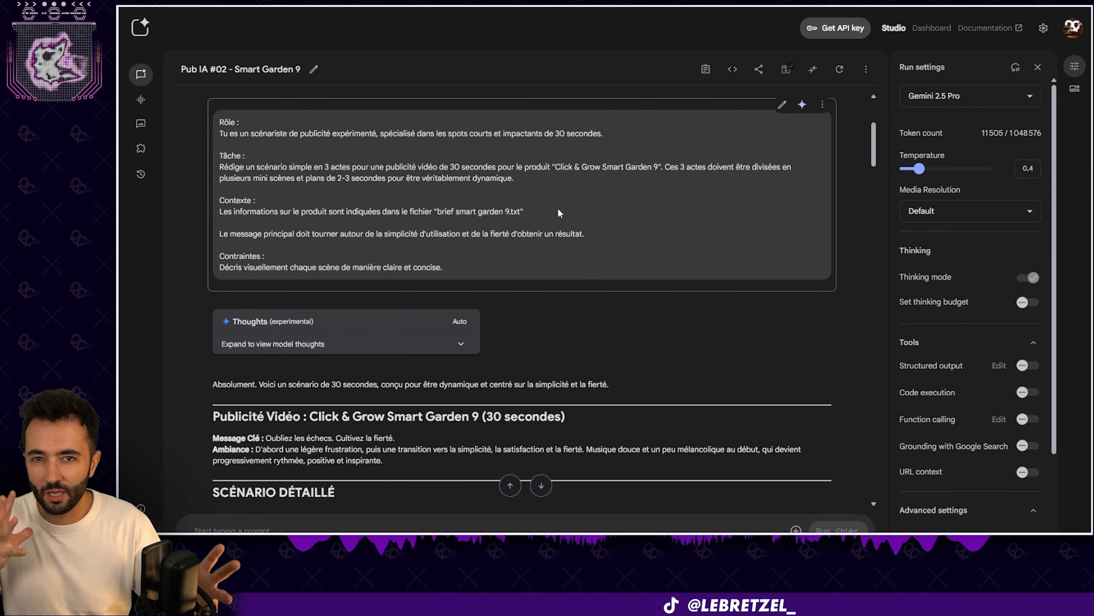